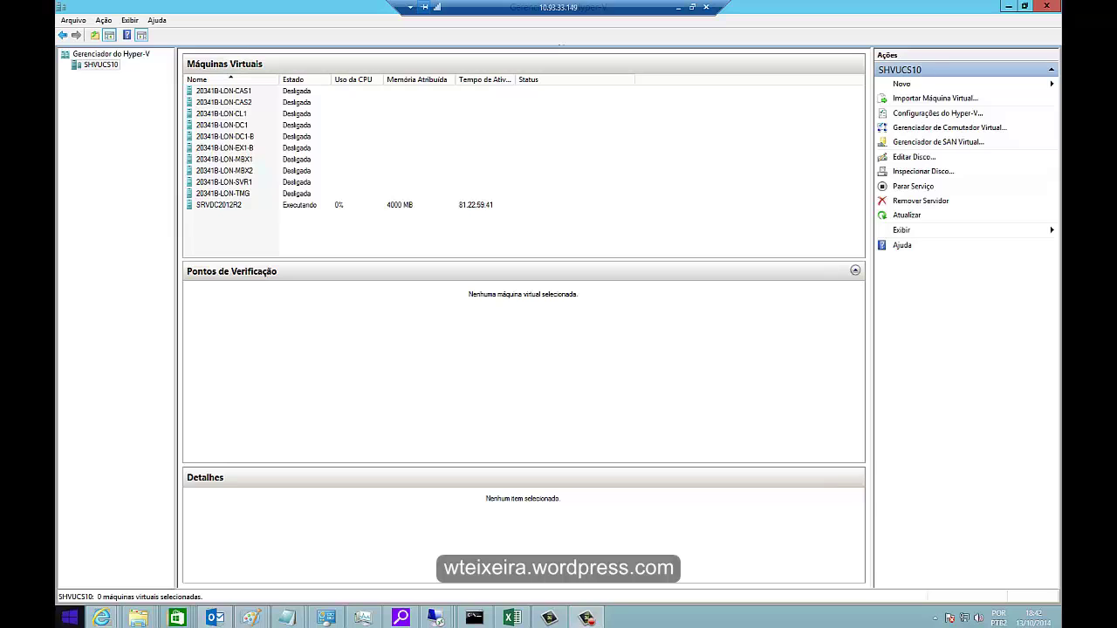
- Launch the New Virtual Machine wizard from the host server and move past the intro page
{"action": "right_click", "coordinate": [106, 64]}
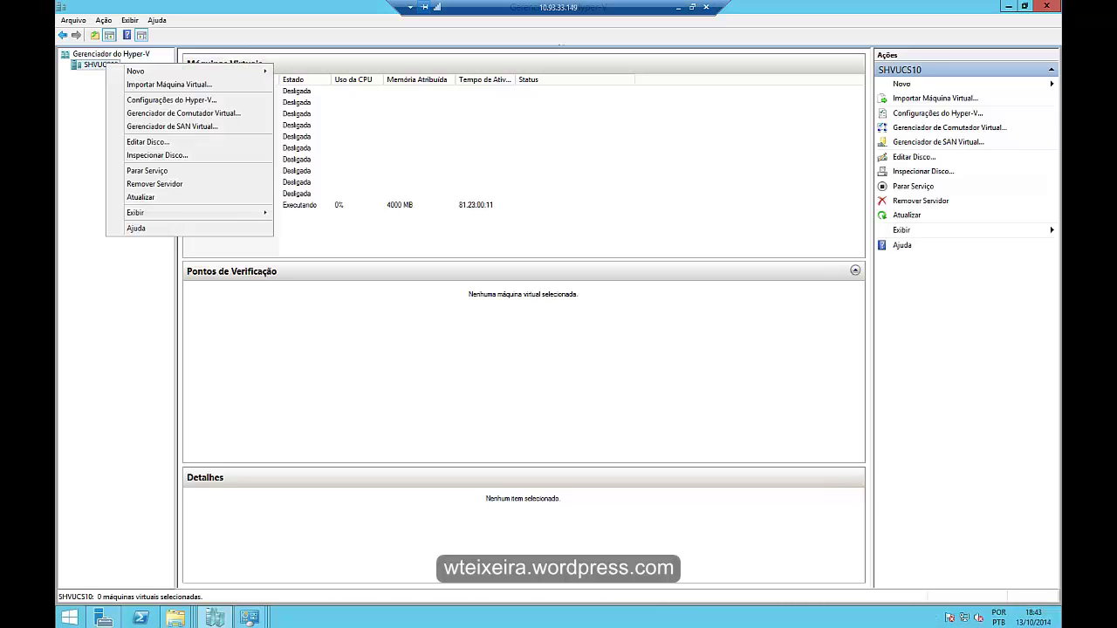
{"action": "mouse_move", "coordinate": [139, 71]}
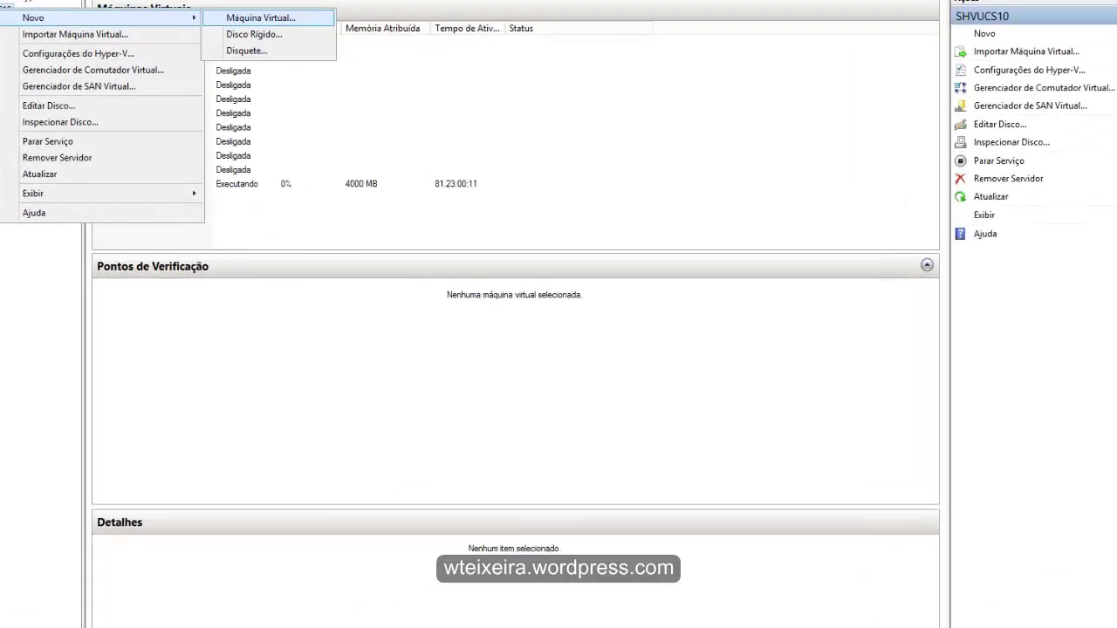
{"action": "left_click", "coordinate": [319, 71]}
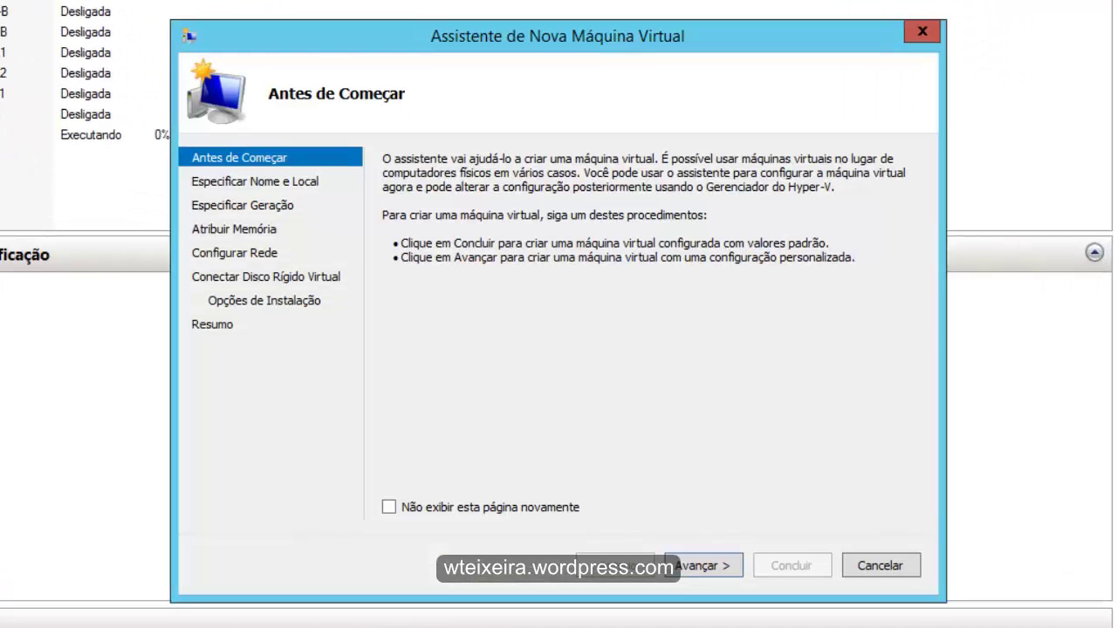
{"action": "left_click", "coordinate": [703, 566]}
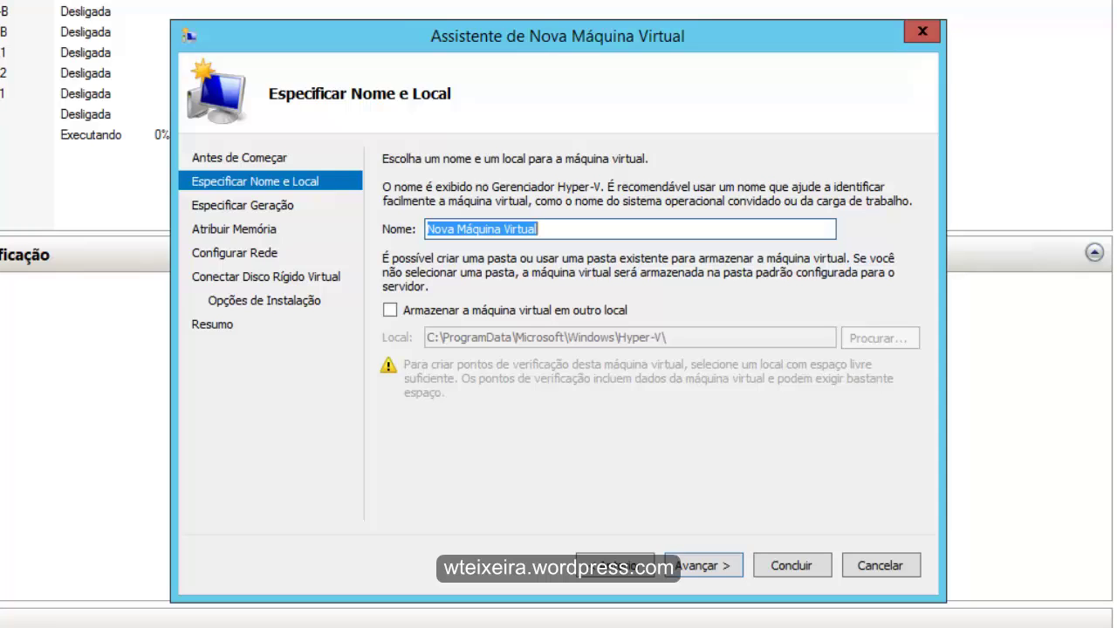
- Name the VM SRVWIN10HOMOLOG and enable storing it in another location
{"action": "type", "text": "SRV"}
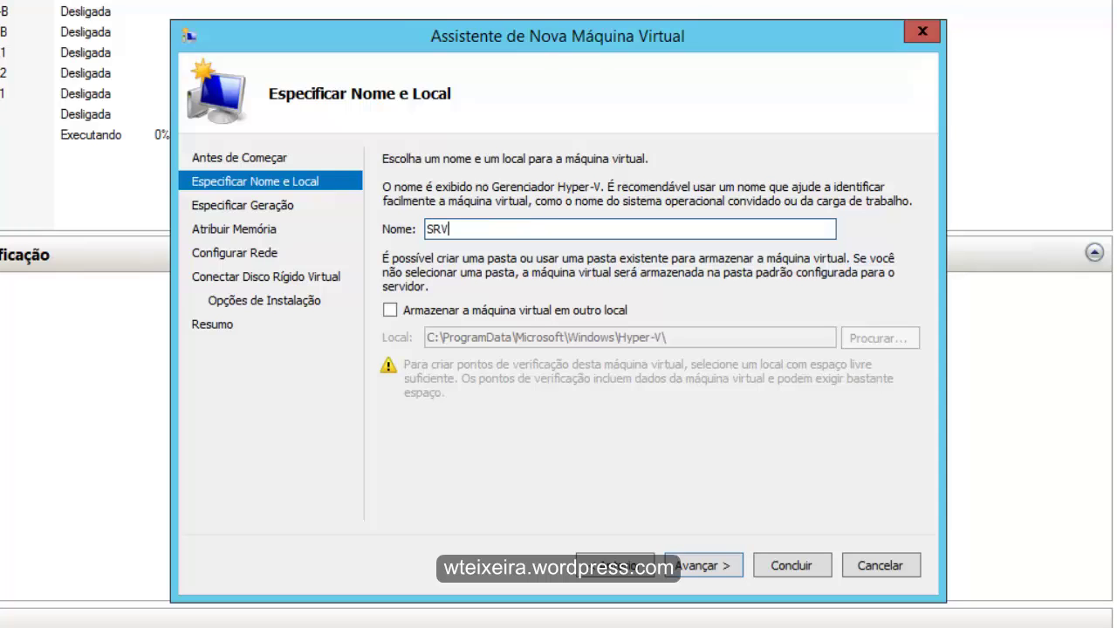
{"action": "type", "text": "WIN10HOMOLOG"}
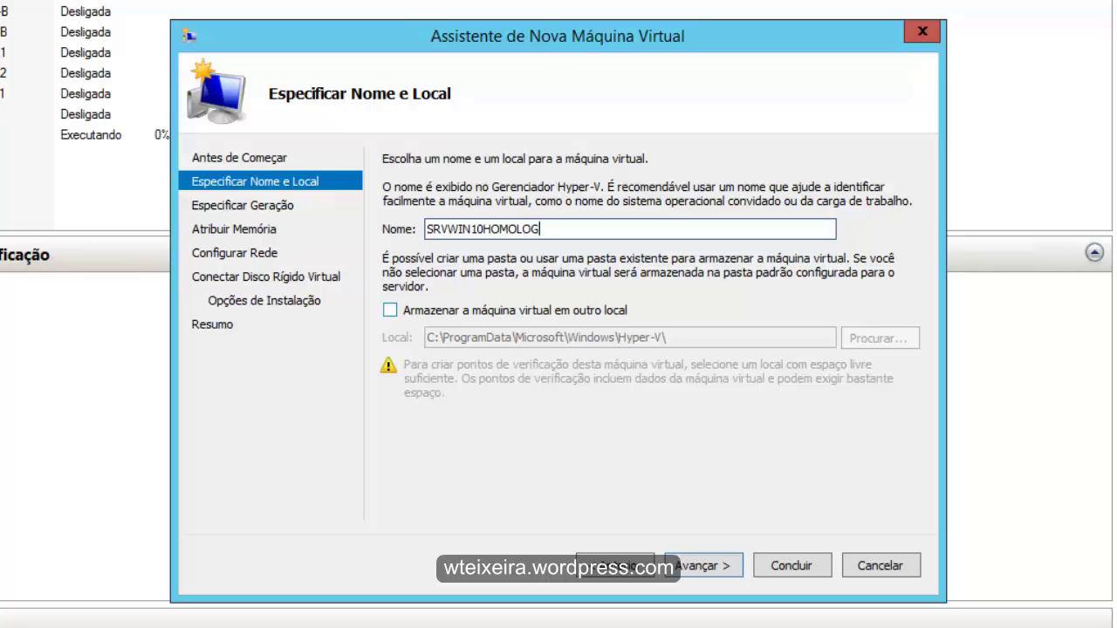
{"action": "key", "text": "Tab"}
{"action": "key", "text": "space"}
{"action": "key", "text": "Tab"}
{"action": "key", "text": "Tab"}
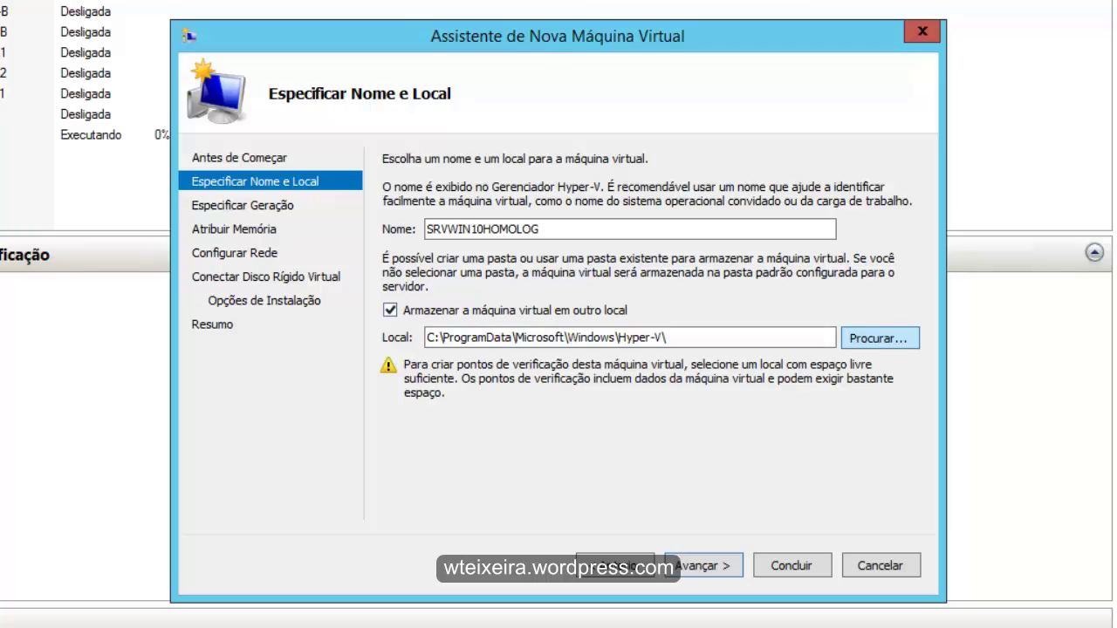
{"action": "key", "text": "space"}
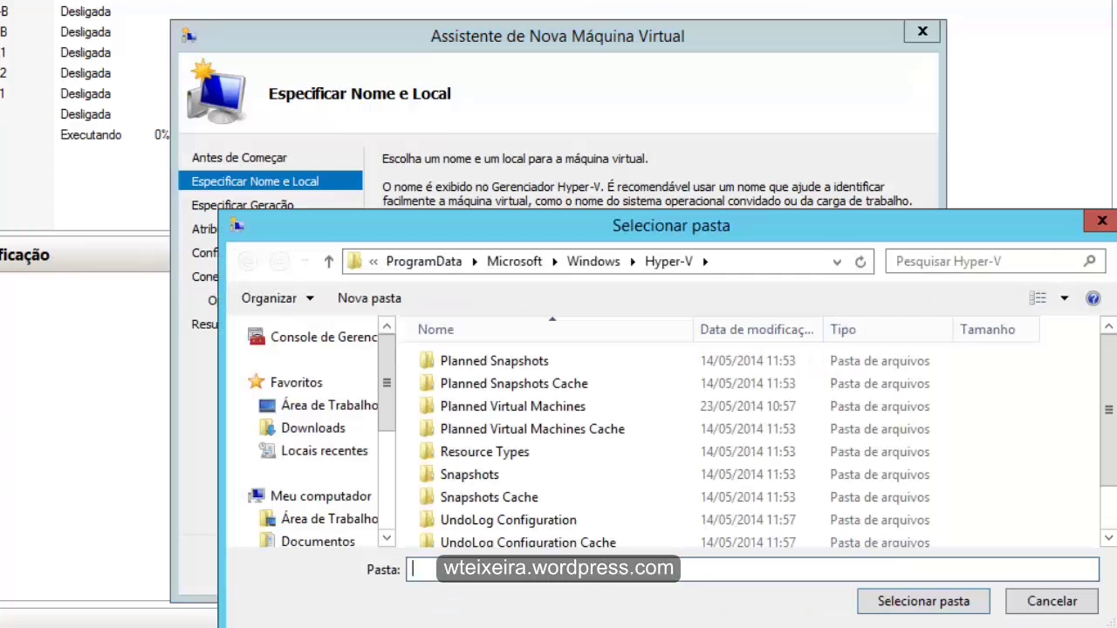
- Browse the folder picker to drive D:
{"action": "scroll", "coordinate": [759, 445], "scroll_direction": "down", "scroll_amount": 1}
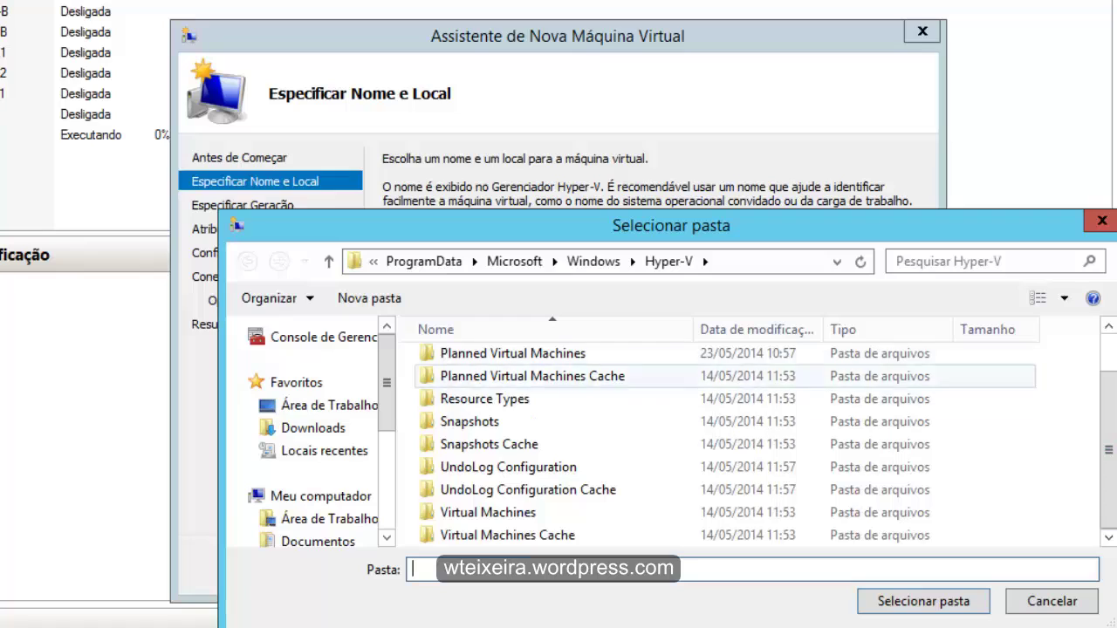
{"action": "key", "text": "F4"}
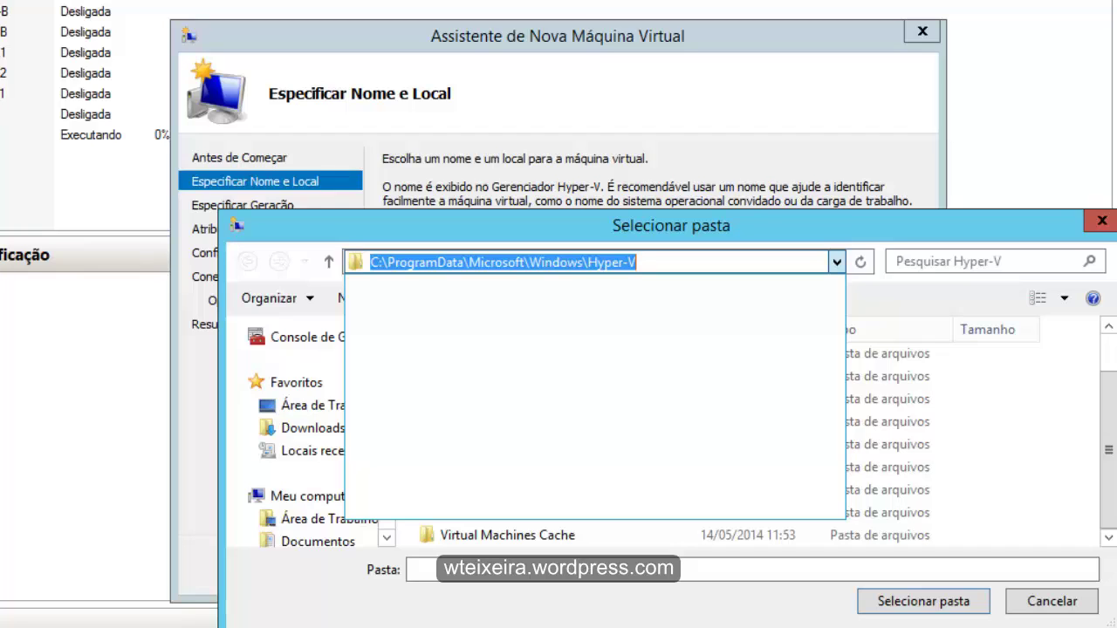
{"action": "key", "text": "Escape"}
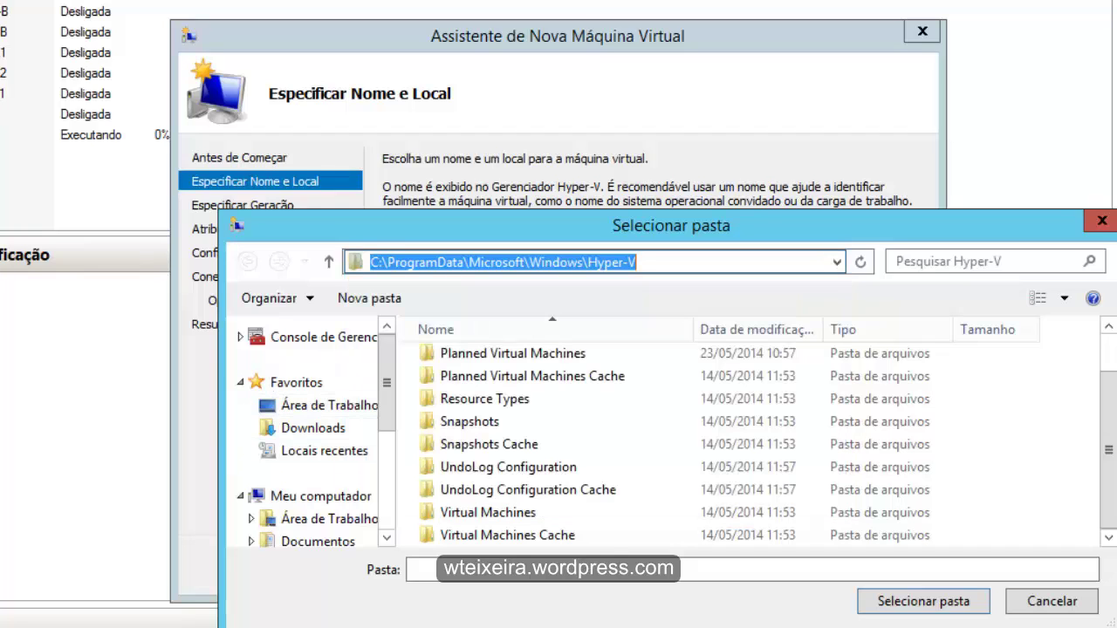
{"action": "left_click", "coordinate": [321, 496]}
{"action": "scroll", "coordinate": [785, 393], "scroll_direction": "down", "scroll_amount": 2}
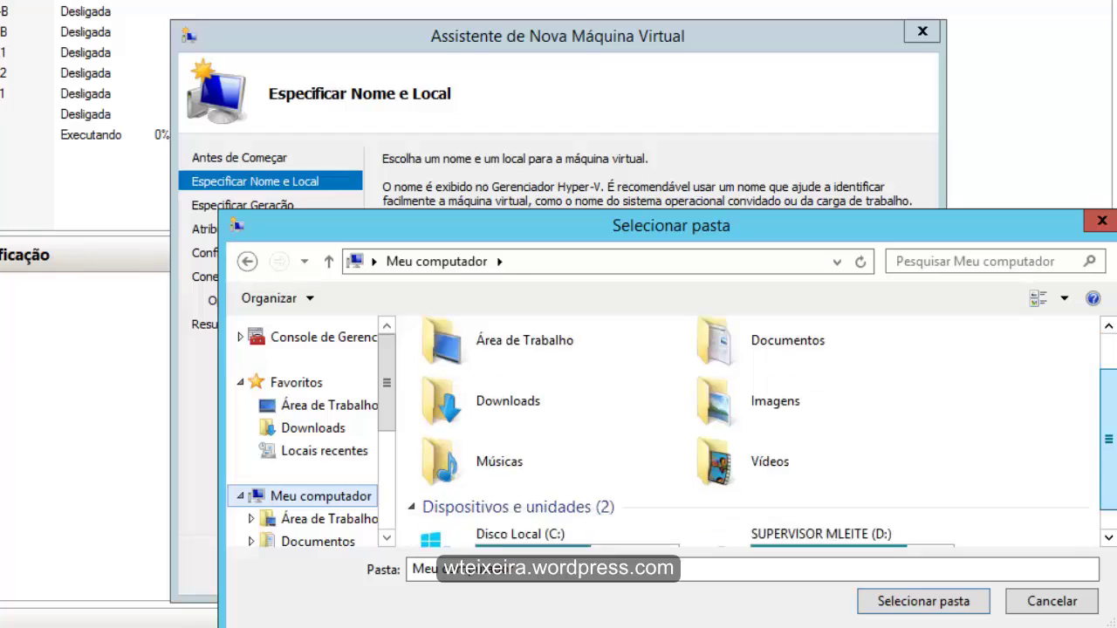
{"action": "double_click", "coordinate": [820, 515]}
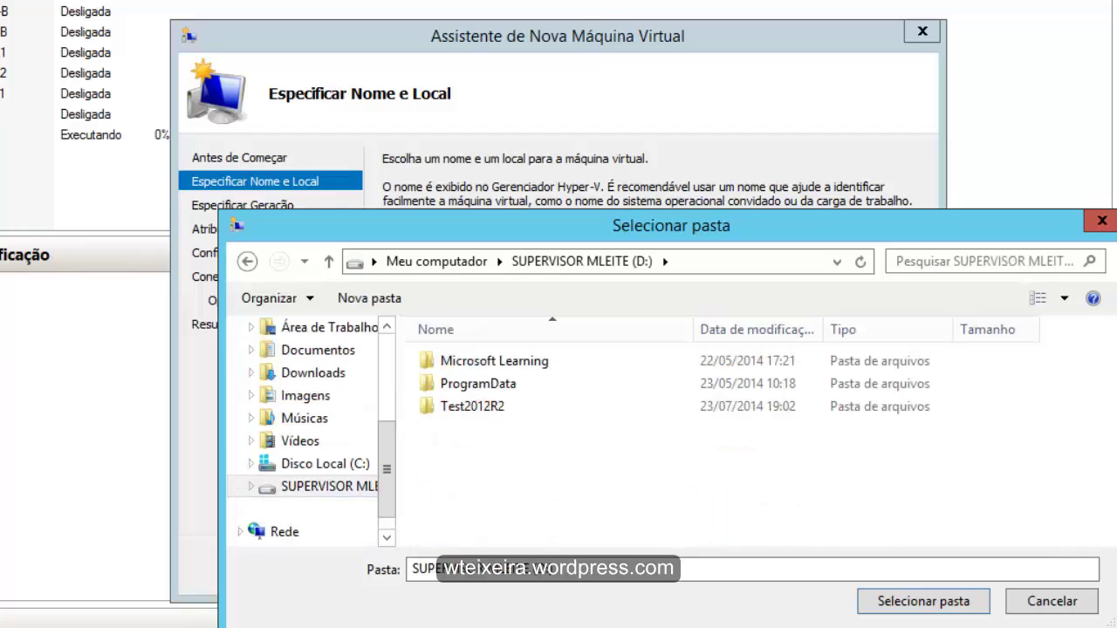
- Create a new folder named SRVWIN10HOMOLOG on D: for the VM
{"action": "right_click", "coordinate": [439, 443]}
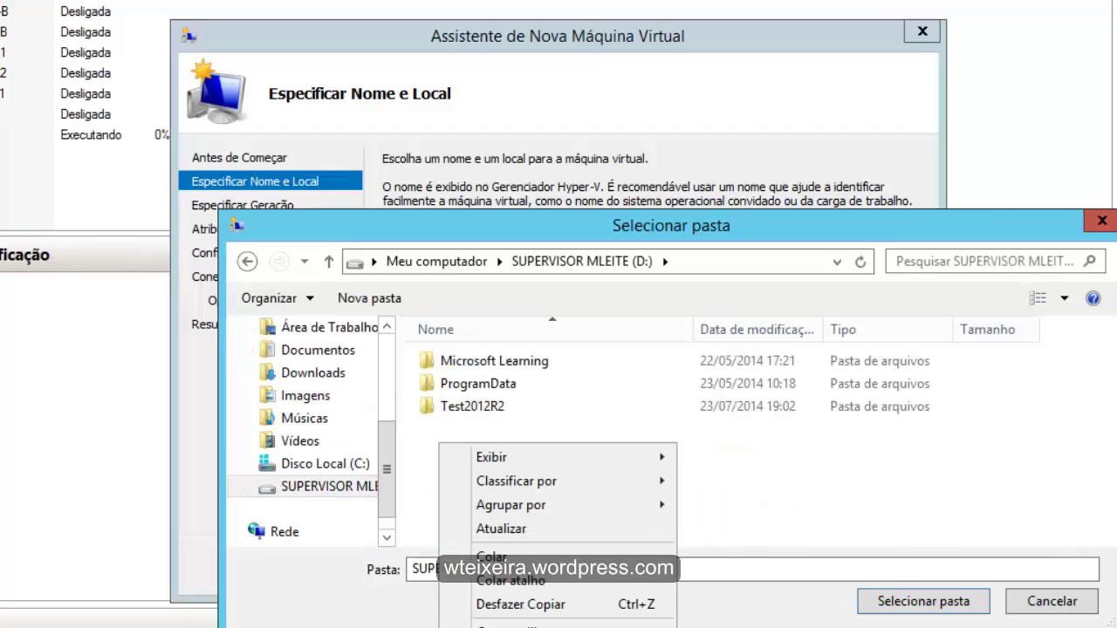
{"action": "key", "text": "ctrl+shift+n"}
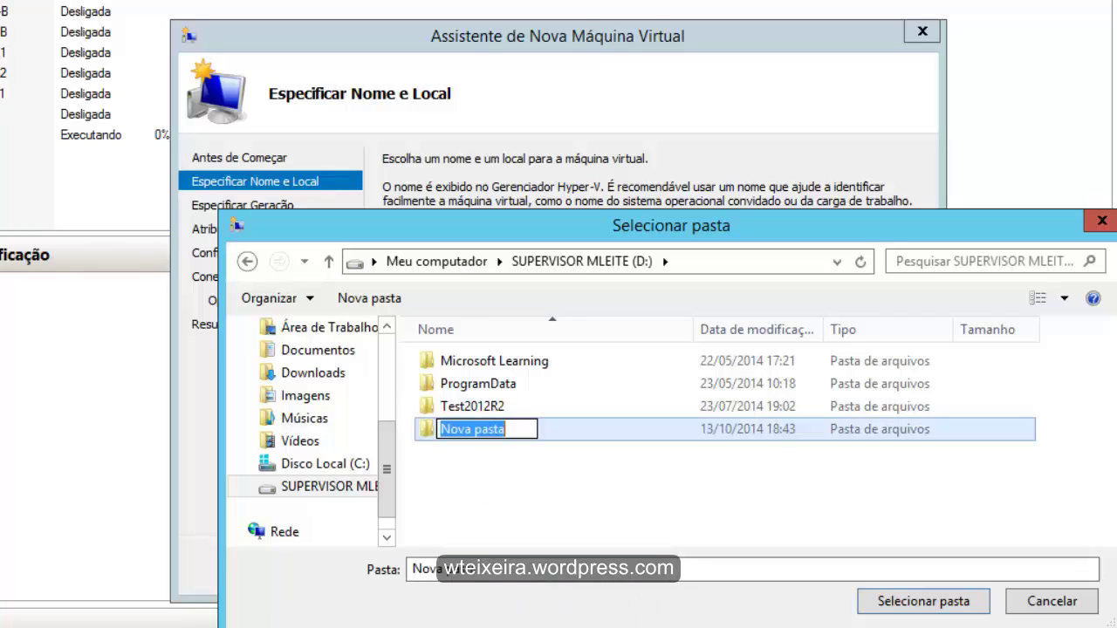
{"action": "type", "text": "SRVWIN"}
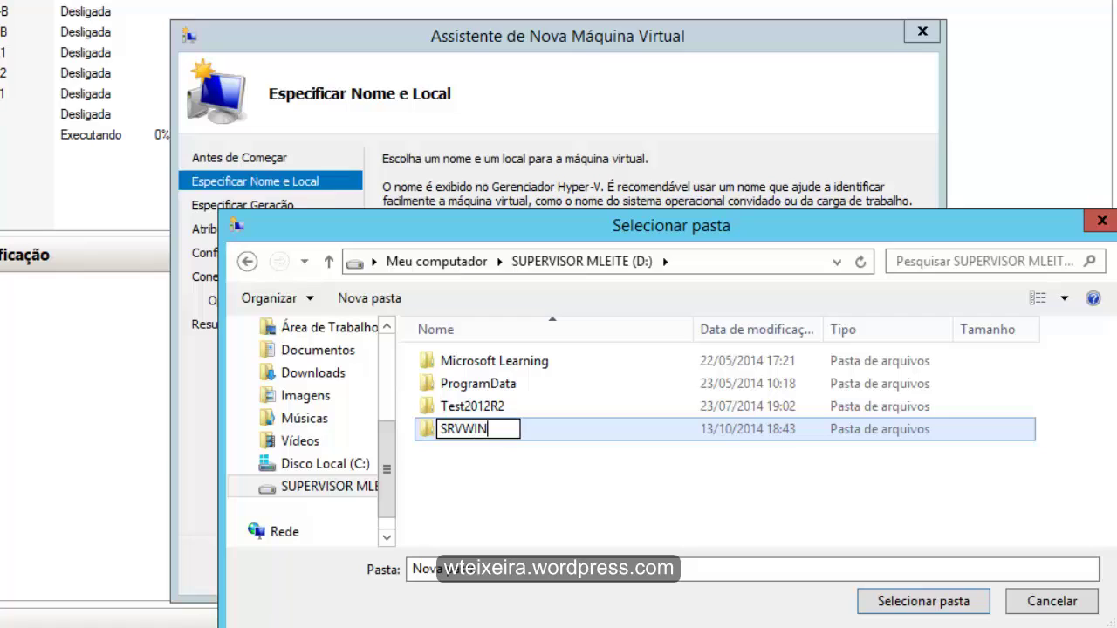
{"action": "type", "text": "10HOMOLOG"}
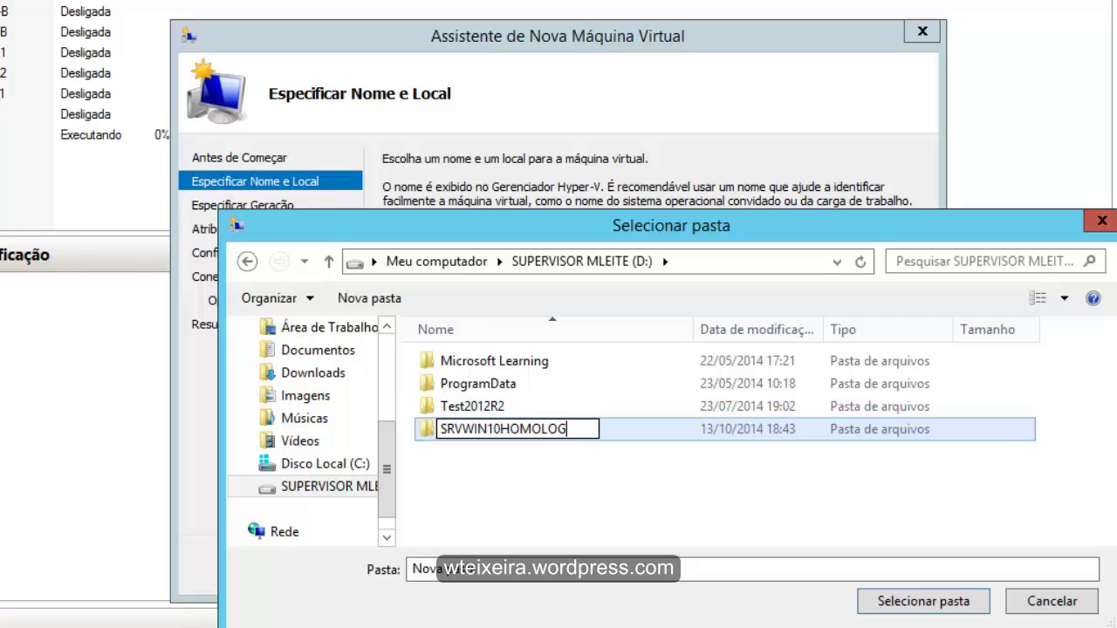
{"action": "key", "text": "Return"}
{"action": "key", "text": "Return"}
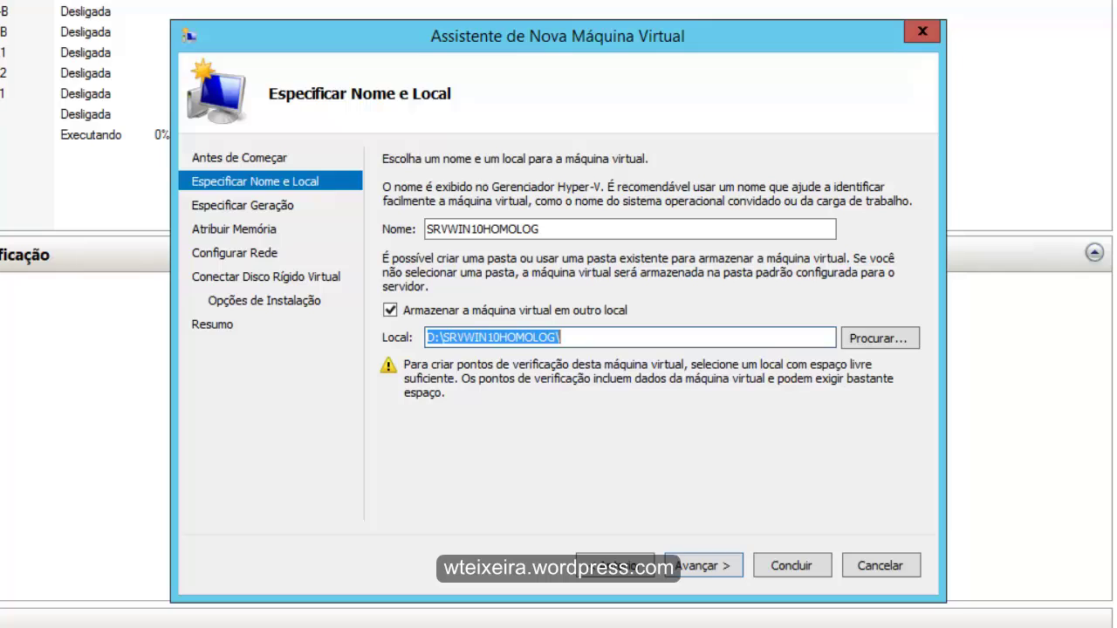
- Choose Generation 2, enter 8000 MB startup memory and toggle the Dynamic Memory checkbox
{"action": "key", "text": "Return"}
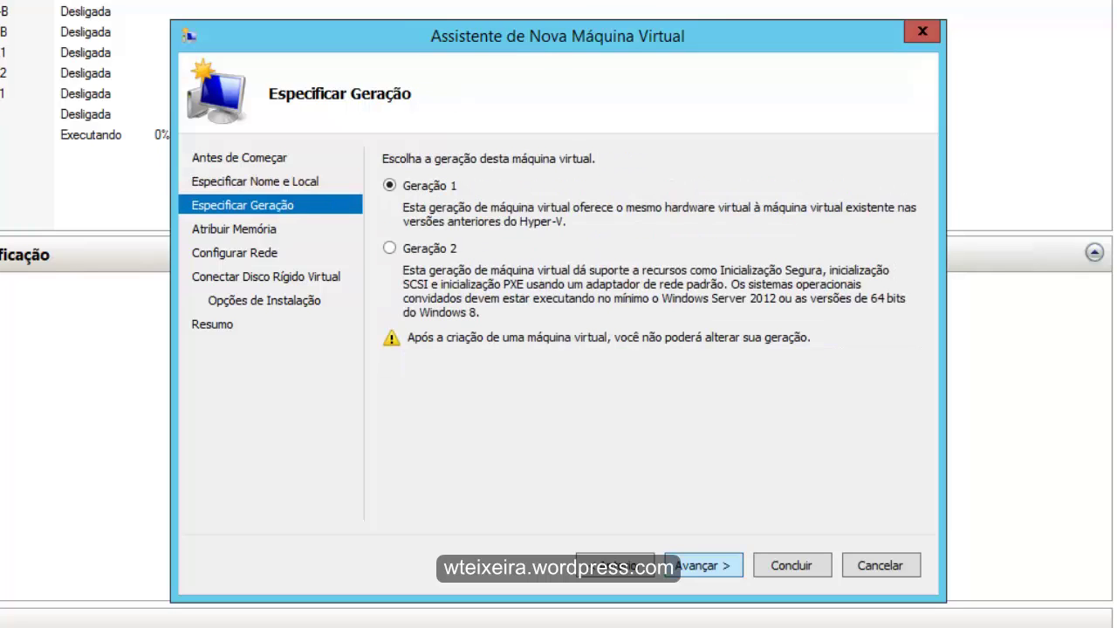
{"action": "left_click", "coordinate": [389, 248]}
{"action": "left_click", "coordinate": [676, 565]}
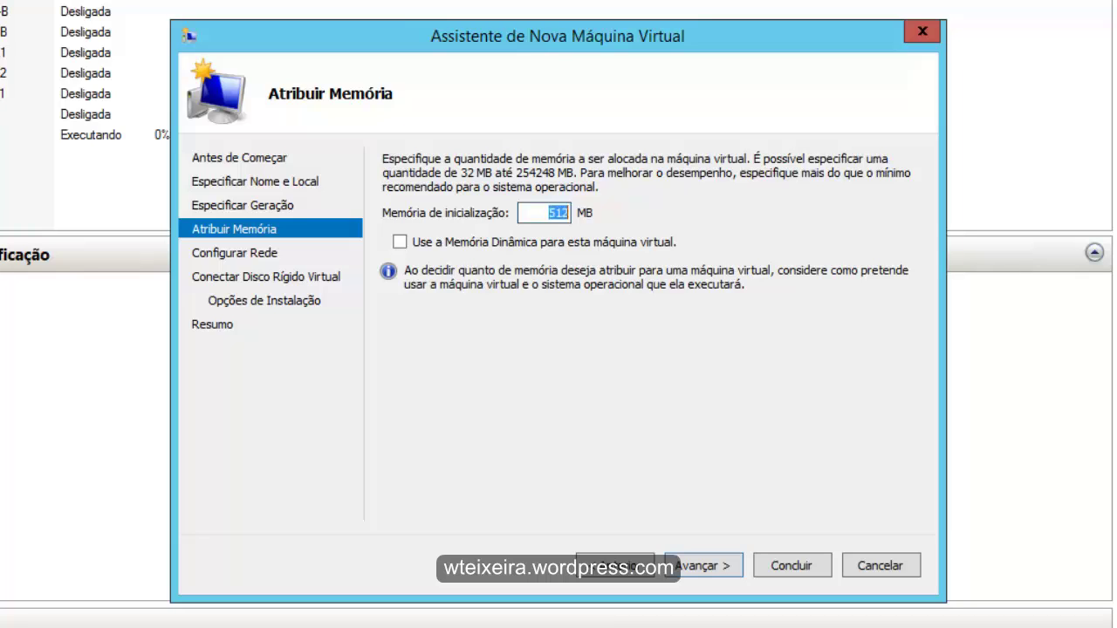
{"action": "type", "text": "8000"}
{"action": "left_click", "coordinate": [400, 242]}
{"action": "left_click", "coordinate": [703, 565]}
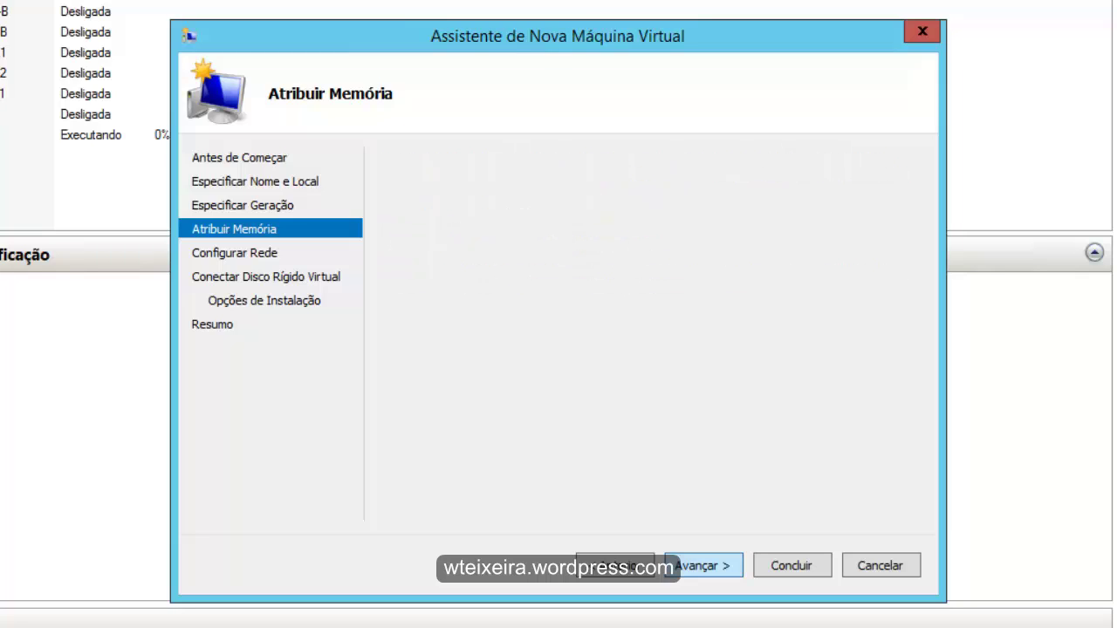
- Connect the VM's network adapter to HVSwitch
{"action": "left_click", "coordinate": [648, 201]}
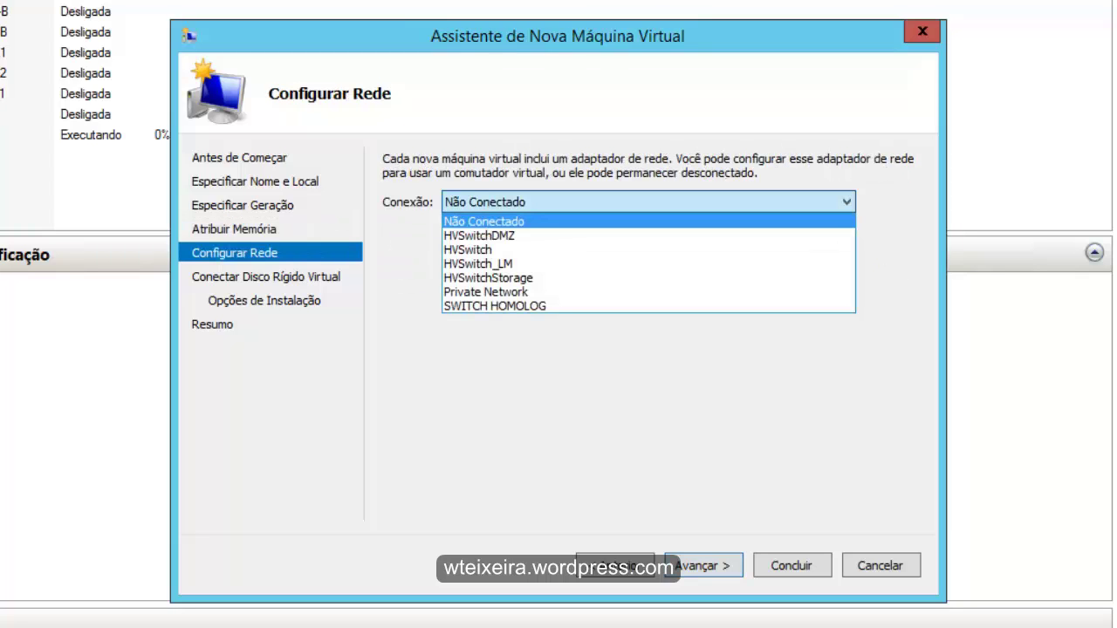
{"action": "left_click", "coordinate": [468, 250]}
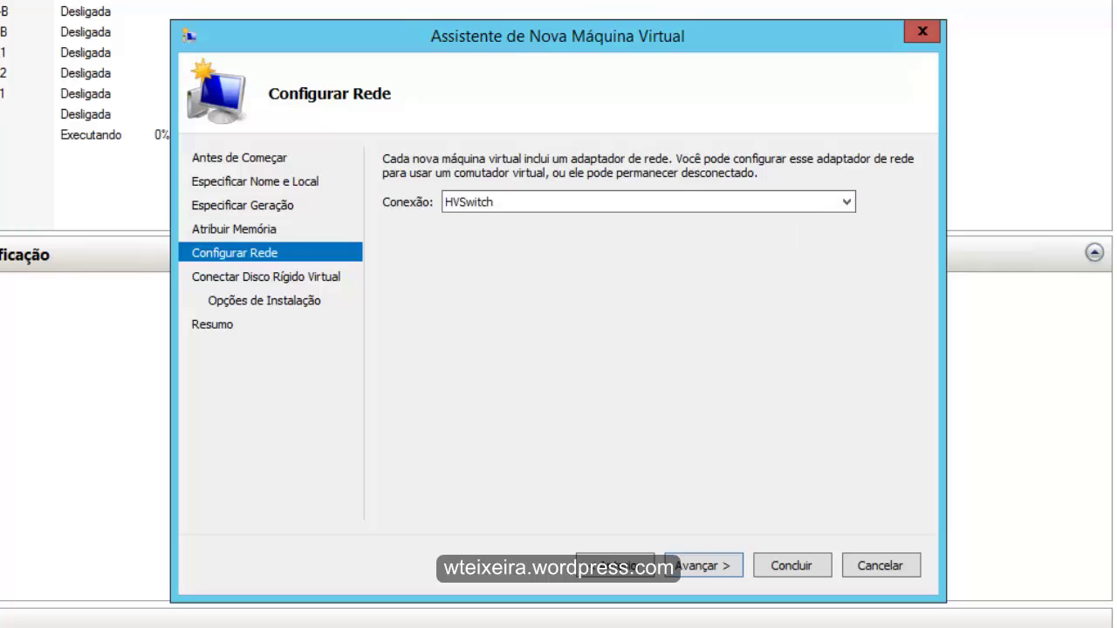
{"action": "key", "text": "Return"}
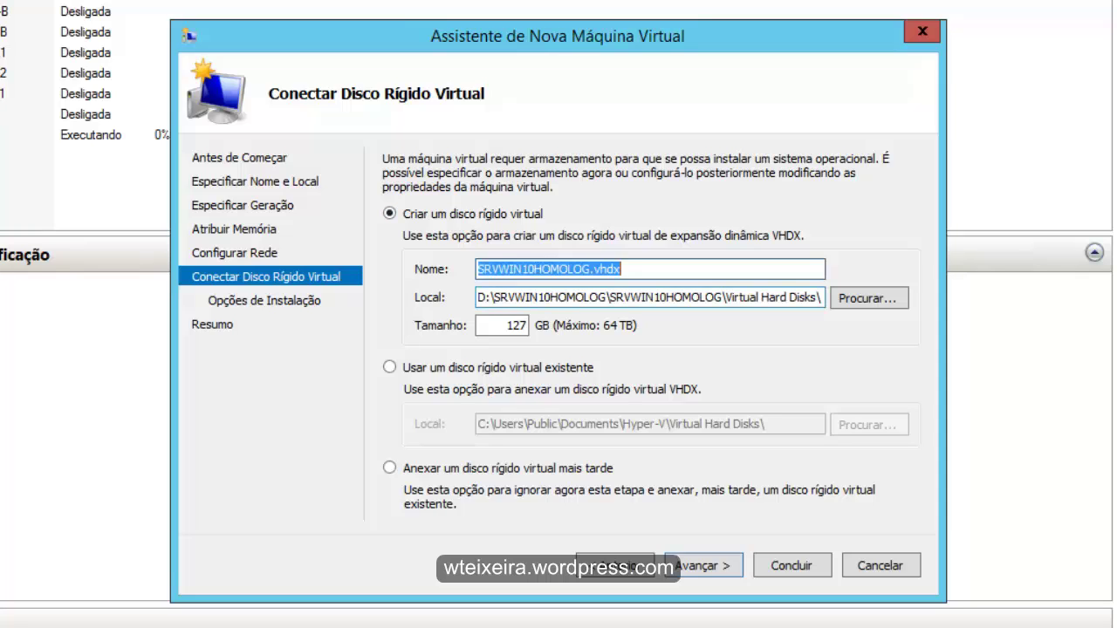
- Change the virtual hard disk size from 127 to 100 GB
{"action": "left_click_drag", "start_coordinate": [477, 297], "coordinate": [822, 298]}
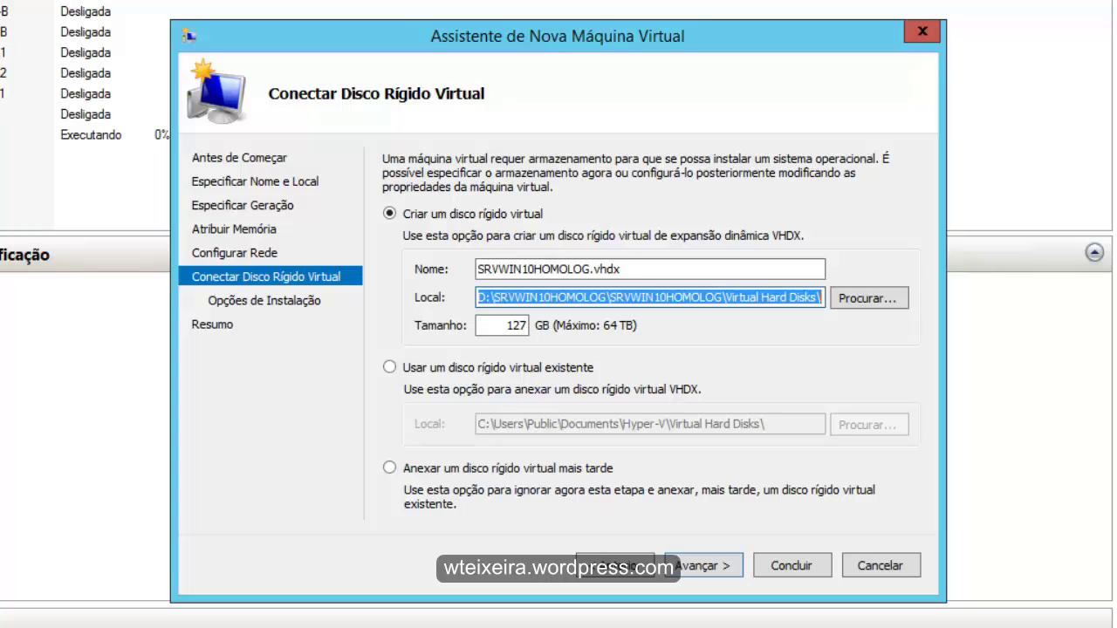
{"action": "left_click", "coordinate": [515, 325]}
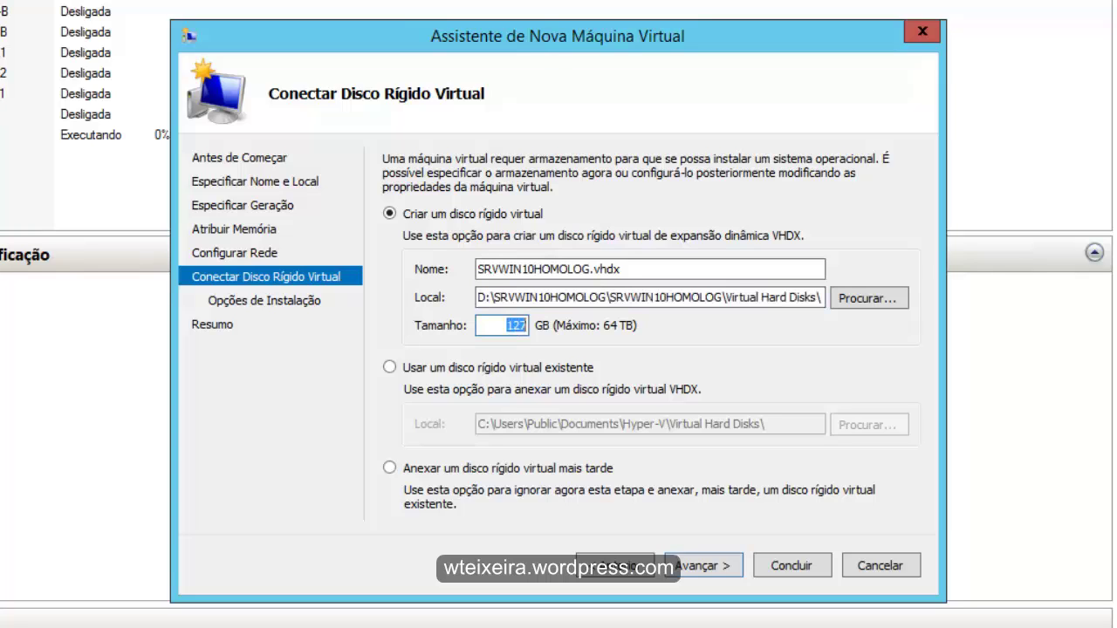
{"action": "type", "text": "100"}
{"action": "left_click", "coordinate": [704, 565]}
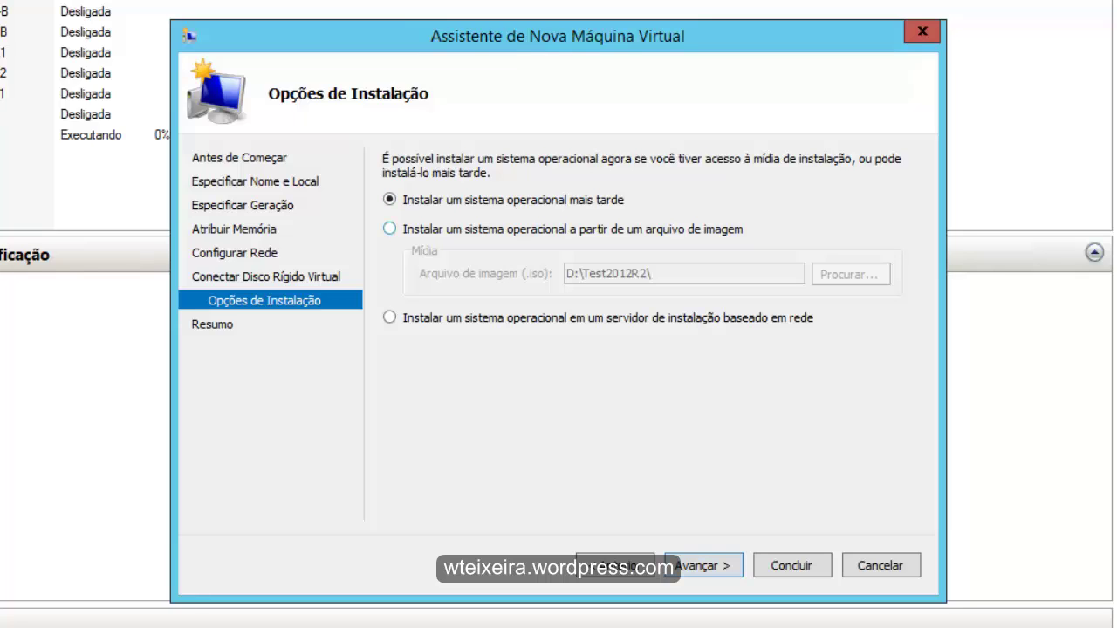
- Use EN_Windows 10_Server_TechnicalPreview_x64_dvd.iso from C: as install media and finish the wizard
{"action": "left_click", "coordinate": [390, 228]}
{"action": "left_click", "coordinate": [850, 274]}
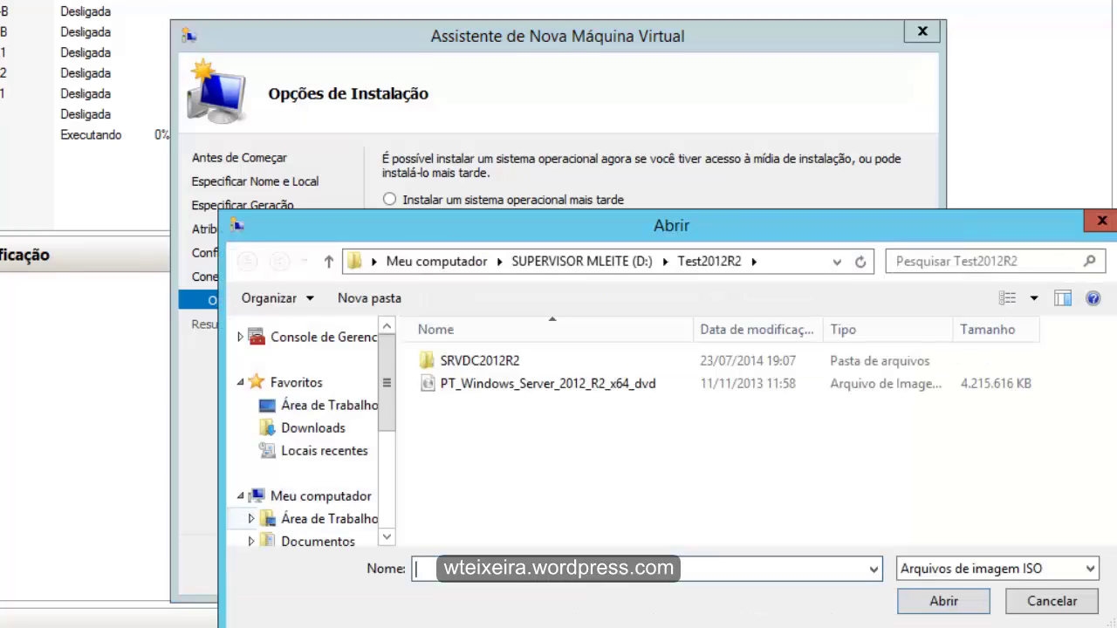
{"action": "scroll", "coordinate": [314, 496], "scroll_direction": "down", "scroll_amount": 1}
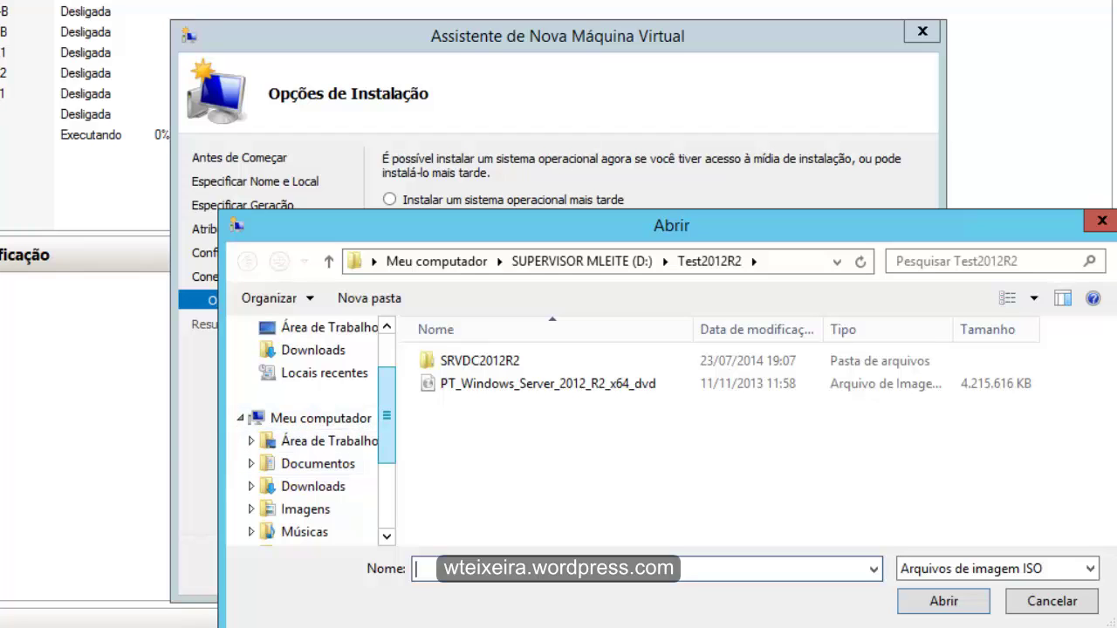
{"action": "scroll", "coordinate": [311, 453], "scroll_direction": "down", "scroll_amount": 2}
{"action": "left_click", "coordinate": [324, 463]}
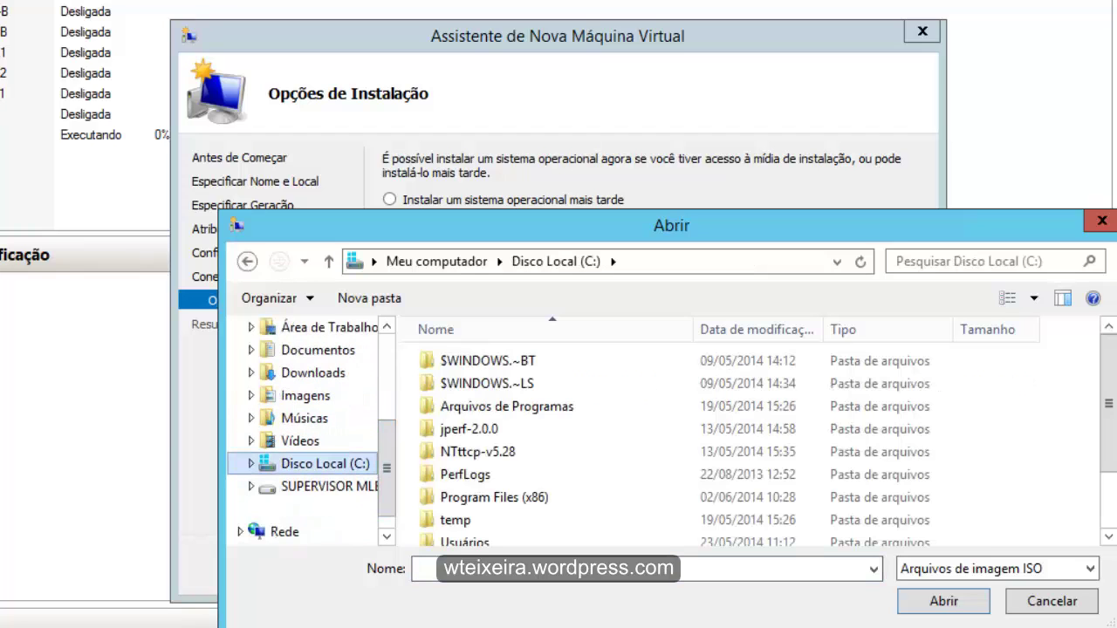
{"action": "scroll", "coordinate": [558, 506], "scroll_direction": "down", "scroll_amount": 2}
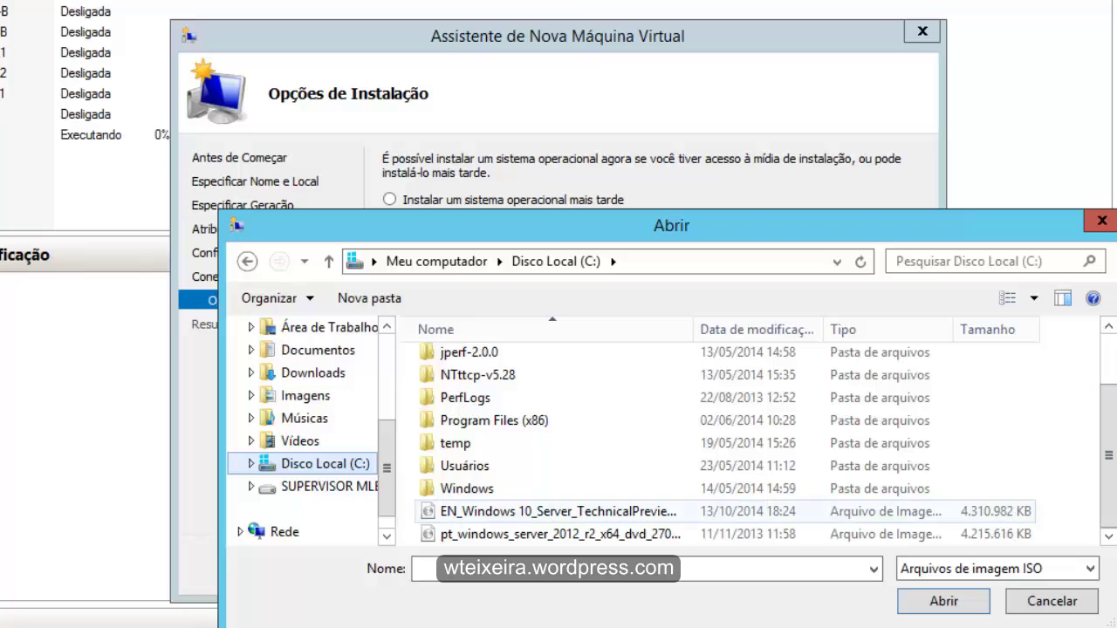
{"action": "double_click", "coordinate": [694, 329]}
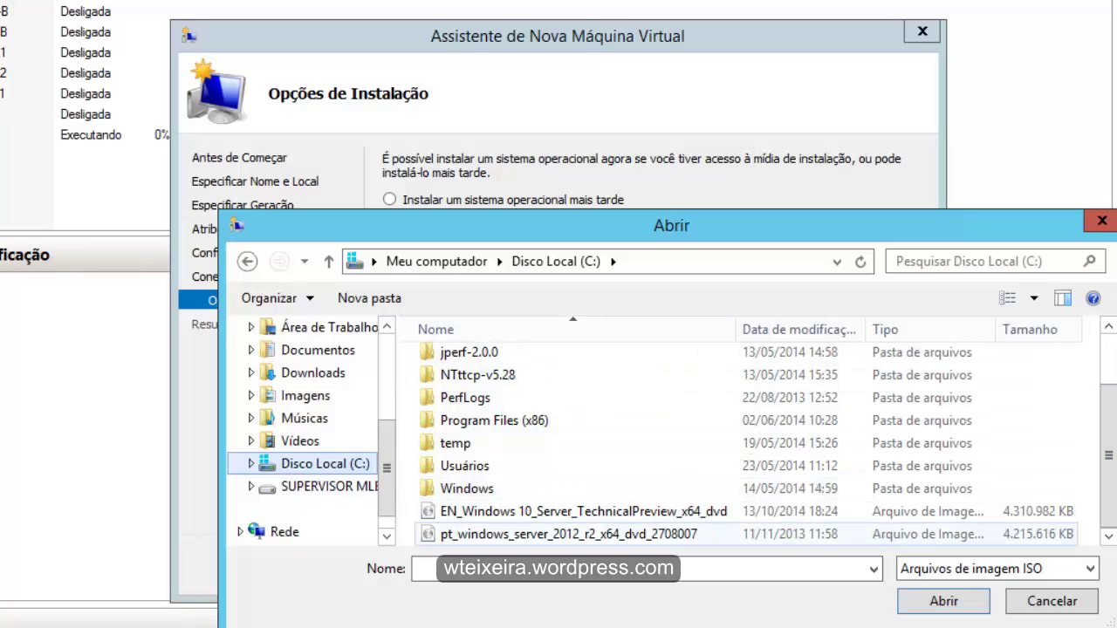
{"action": "left_click", "coordinate": [522, 513]}
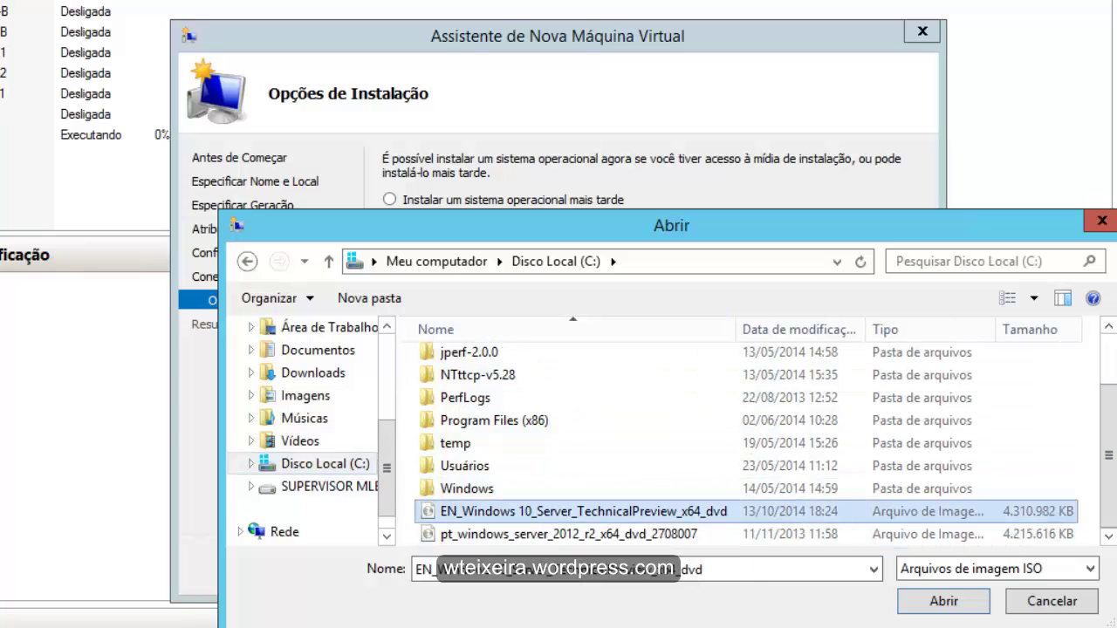
{"action": "left_click", "coordinate": [943, 601]}
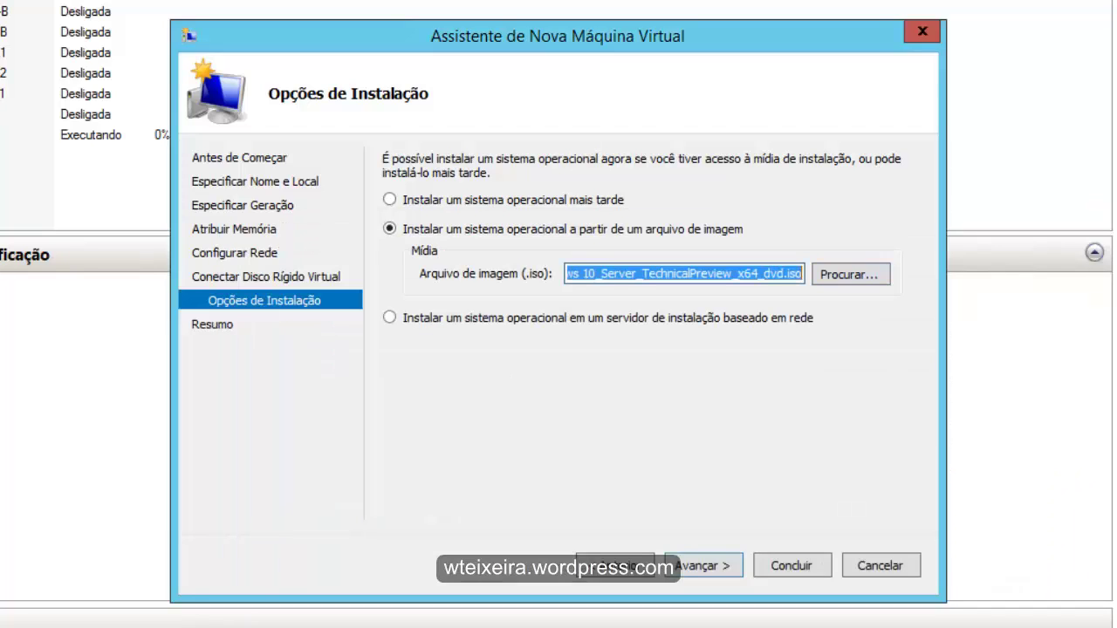
{"action": "key", "text": "Return"}
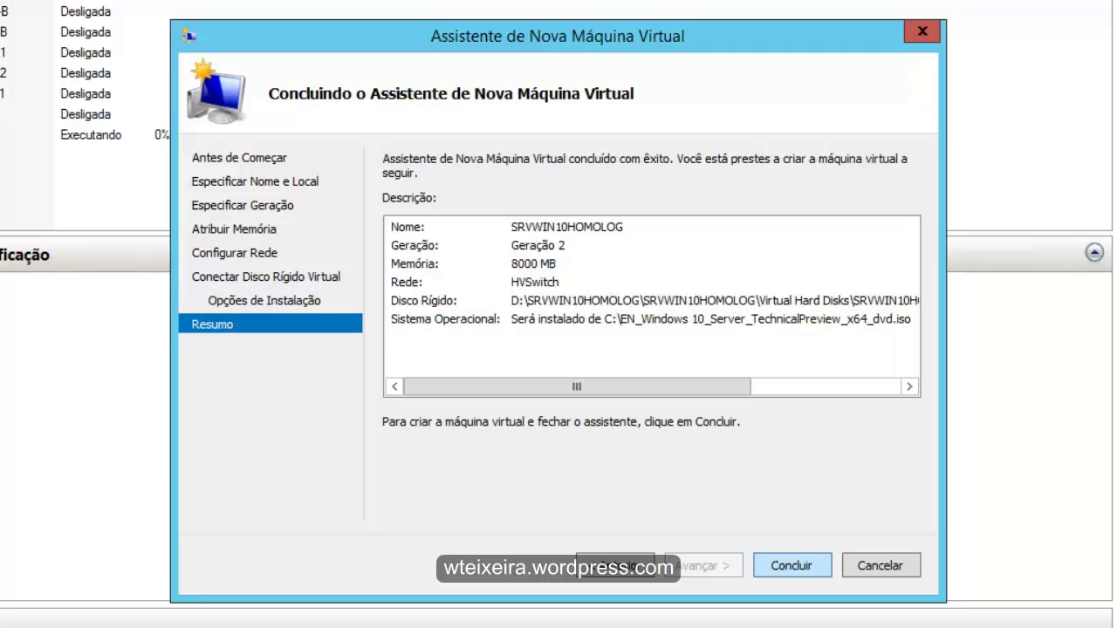
{"action": "key", "text": "Return"}
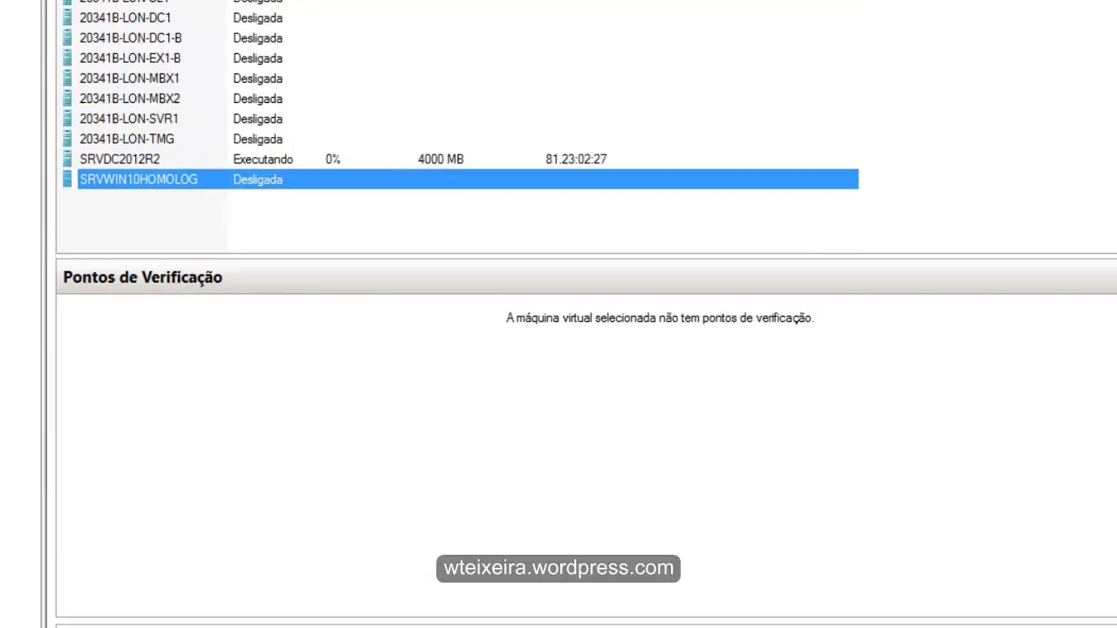
- Raise SRVWIN10HOMOLOG's virtual processors to 4 and save its settings
{"action": "left_click", "coordinate": [1088, 297]}
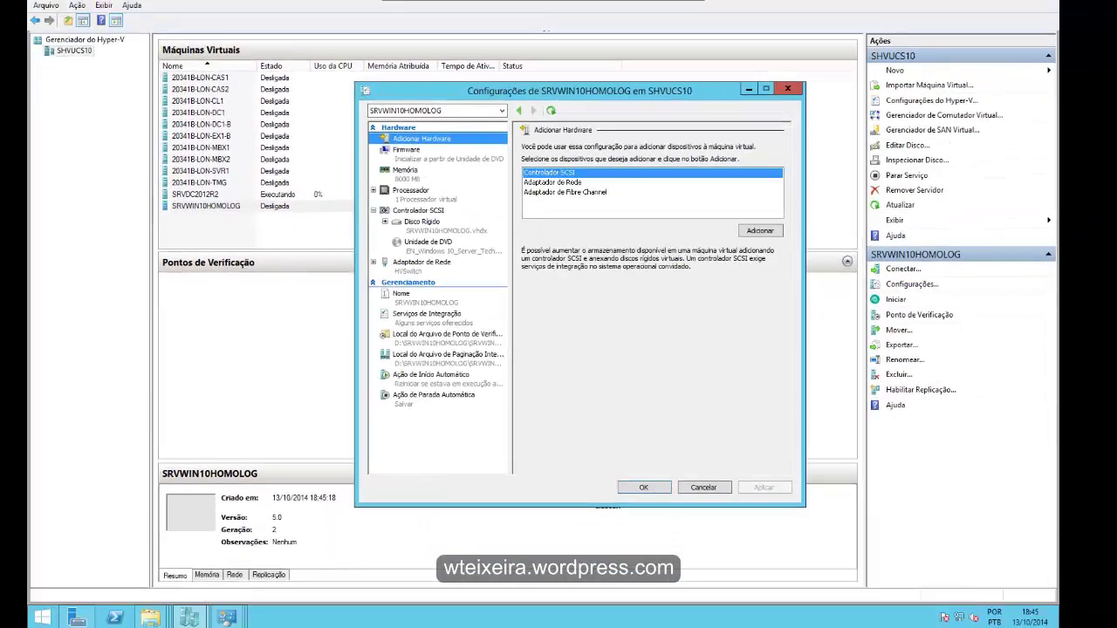
{"action": "left_click", "coordinate": [411, 190]}
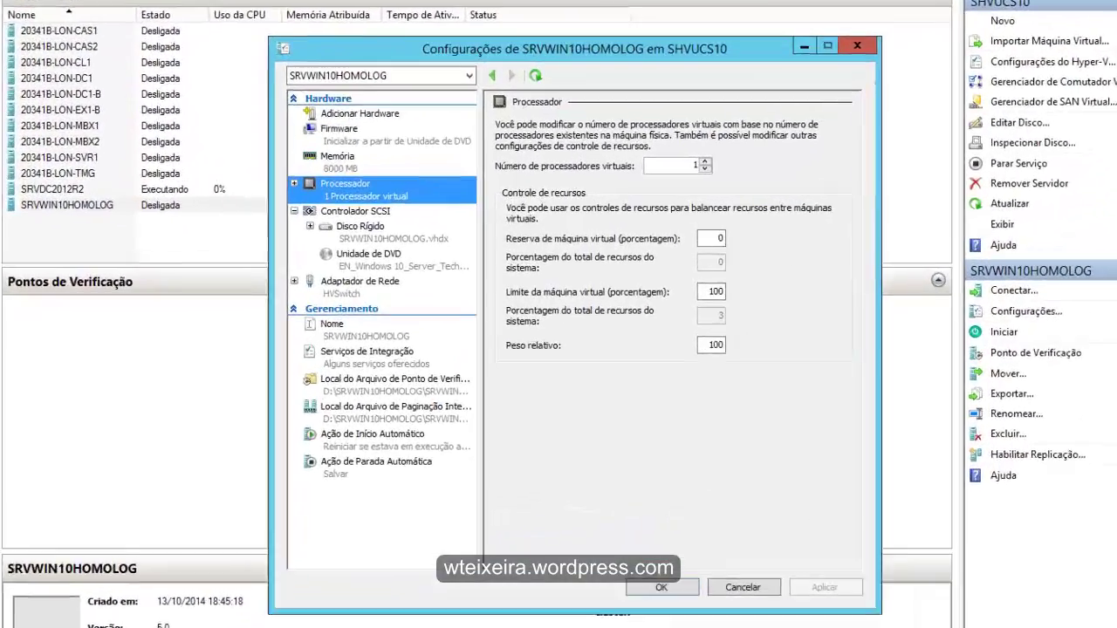
{"action": "key", "text": "Up"}
{"action": "key", "text": "Up"}
{"action": "key", "text": "Up"}
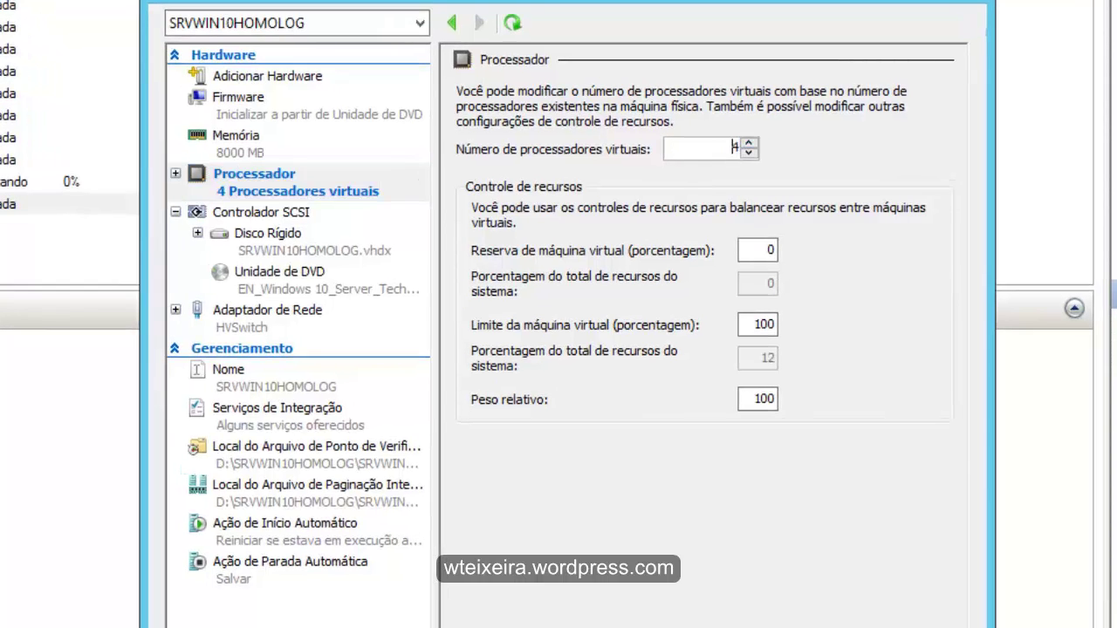
{"action": "left_click", "coordinate": [267, 233]}
{"action": "left_click", "coordinate": [279, 271]}
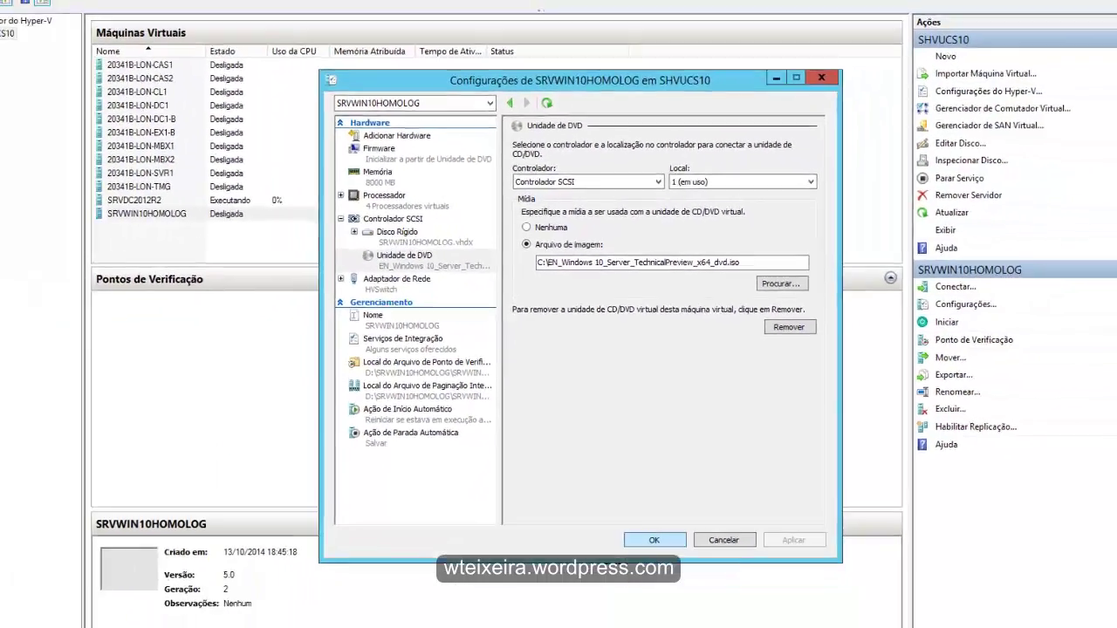
{"action": "key", "text": "Return"}
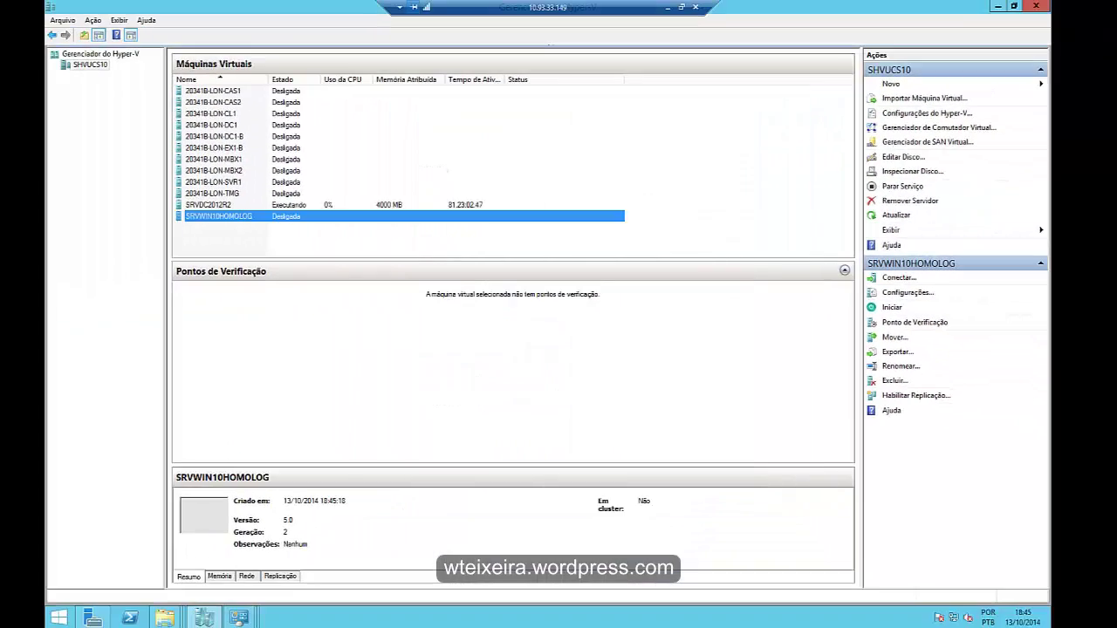
- Connect to SRVWIN10HOMOLOG, start it and boot it from the DVD image
{"action": "right_click", "coordinate": [229, 215]}
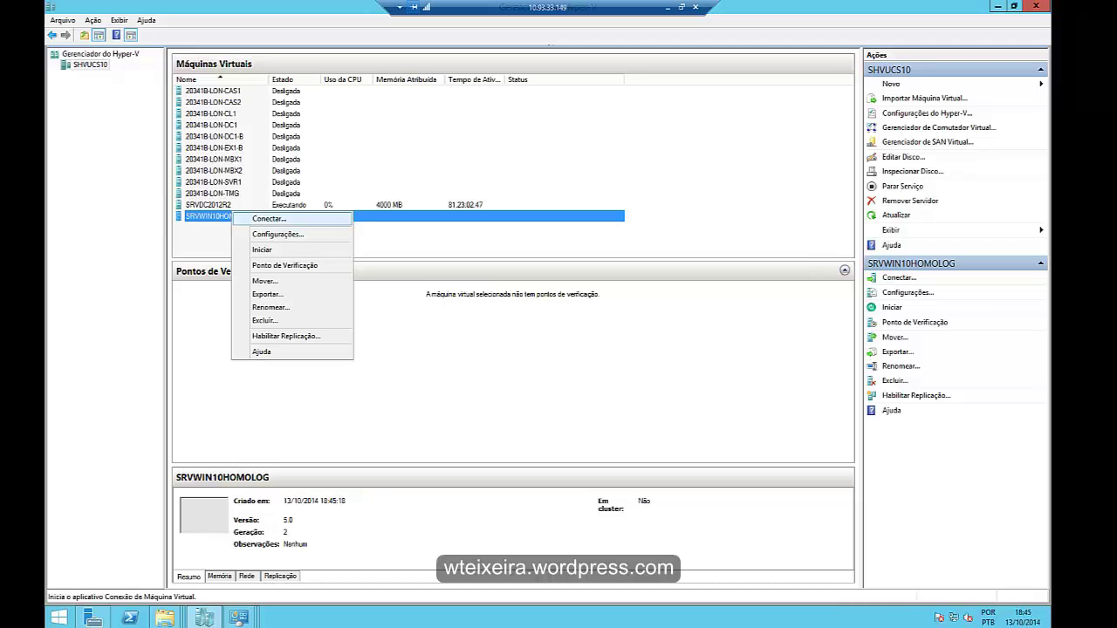
{"action": "left_click", "coordinate": [253, 219]}
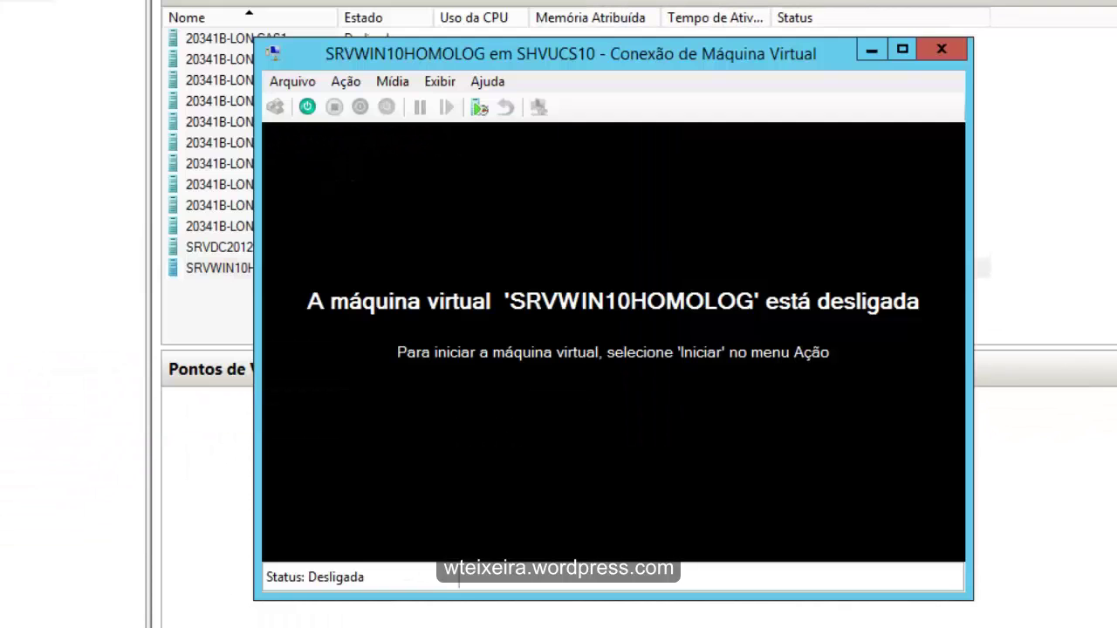
{"action": "left_click_drag", "start_coordinate": [524, 53], "coordinate": [585, 54]}
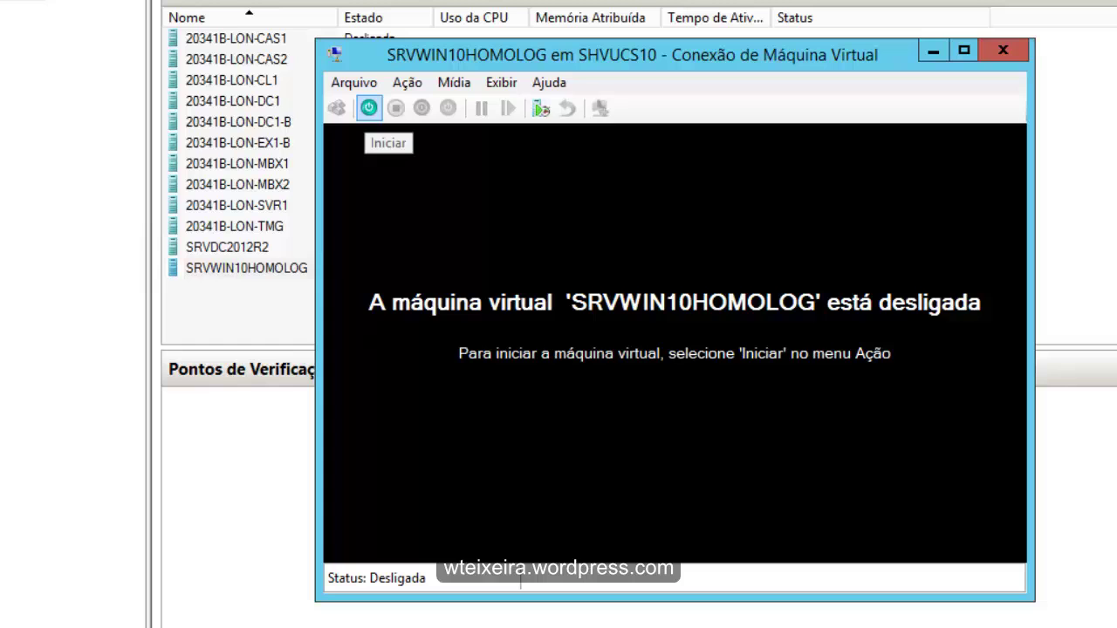
{"action": "left_click", "coordinate": [369, 108]}
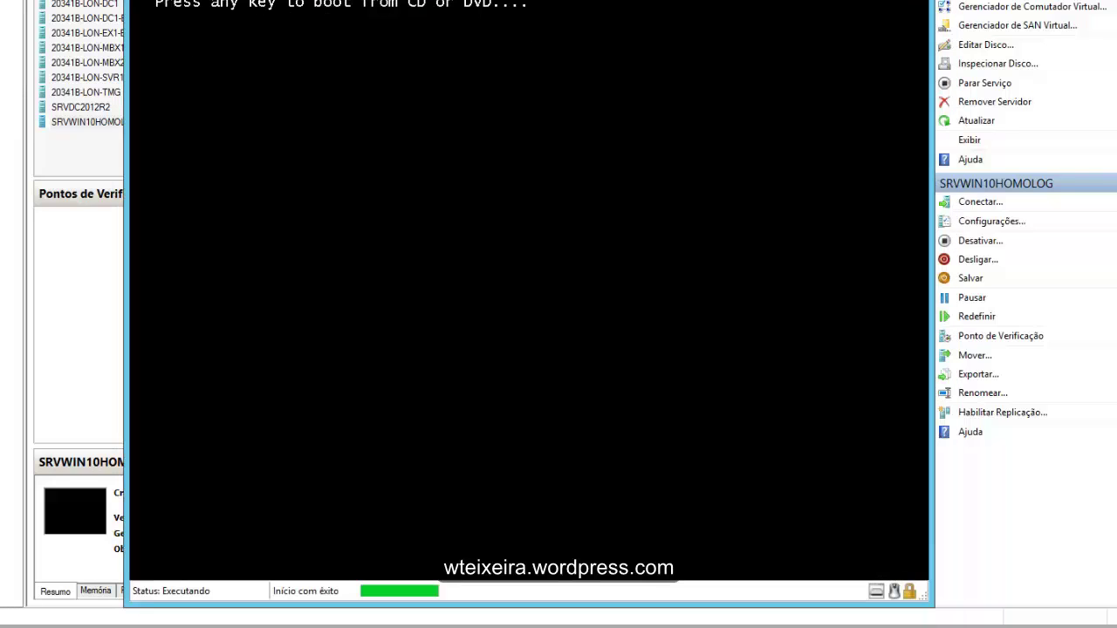
{"action": "key", "text": "Return"}
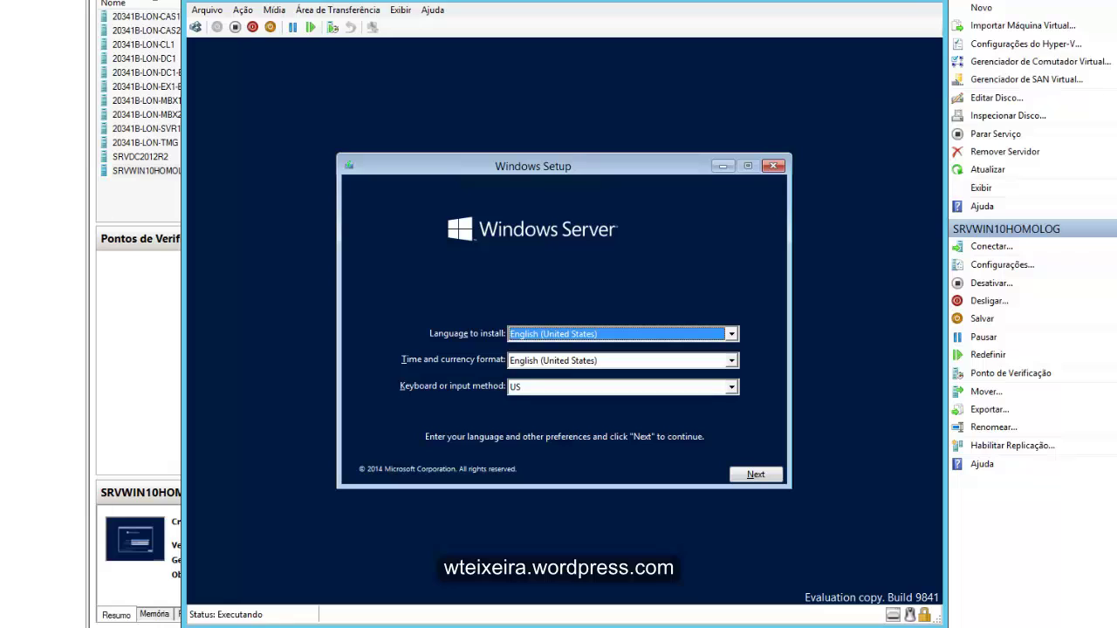
- Set the time and currency format to Portuguese (Brazil)
{"action": "left_click", "coordinate": [731, 333]}
{"action": "left_click", "coordinate": [611, 348]}
{"action": "left_click", "coordinate": [731, 361]}
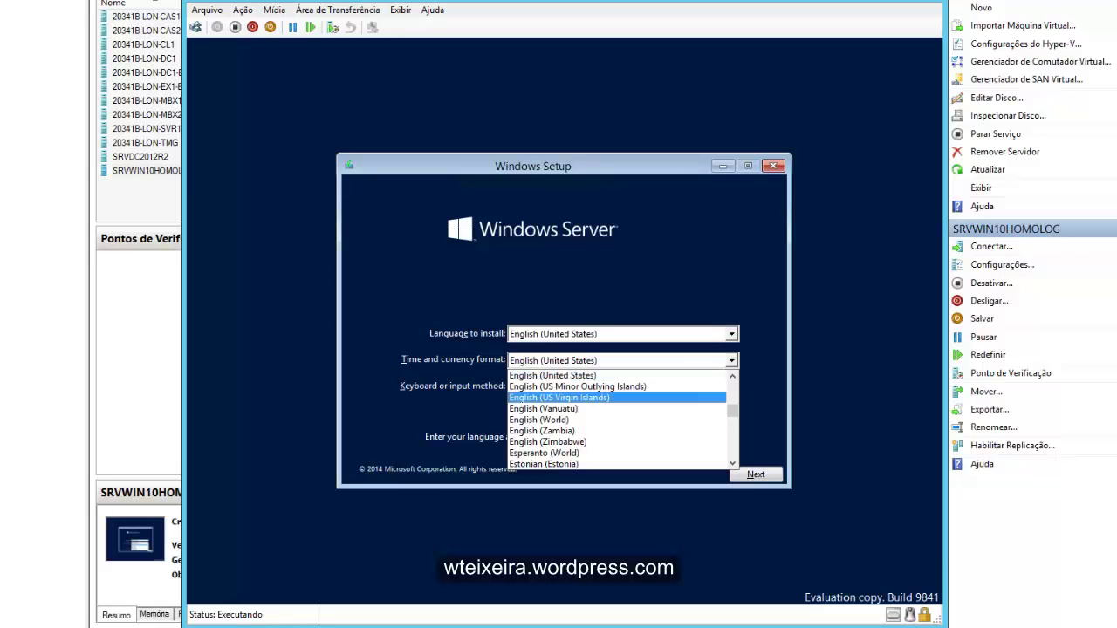
{"action": "mouse_move", "coordinate": [732, 410]}
{"action": "left_mouse_down"}
{"action": "mouse_move", "coordinate": [733, 380]}
{"action": "mouse_move", "coordinate": [732, 415]}
{"action": "left_mouse_up"}
{"action": "scroll", "coordinate": [620, 419], "scroll_direction": "down", "scroll_amount": 20}
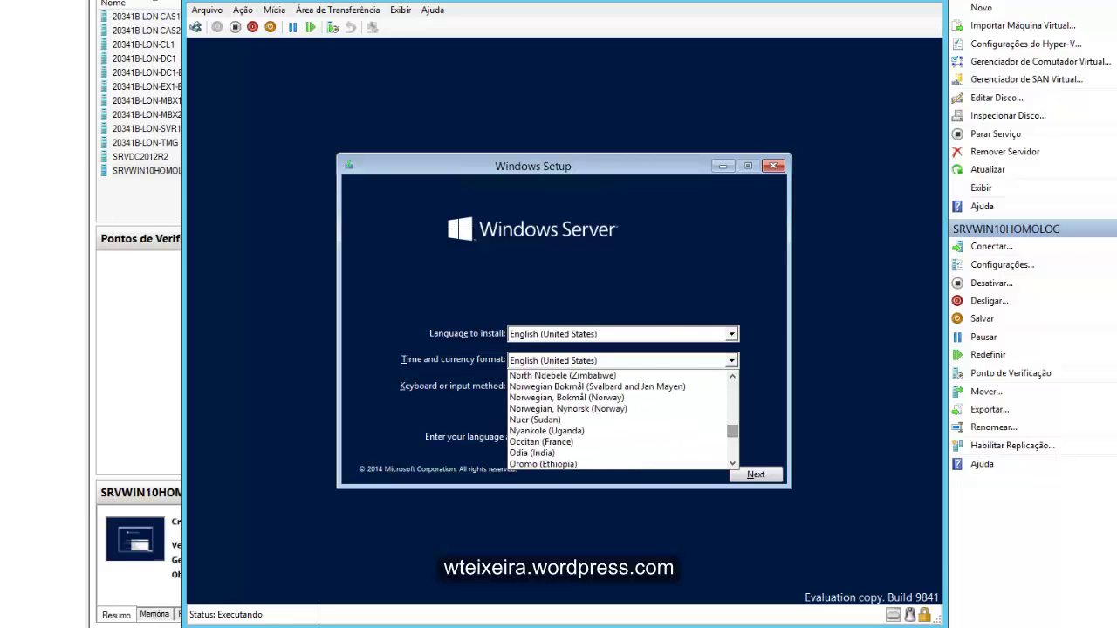
{"action": "type", "text": "por"}
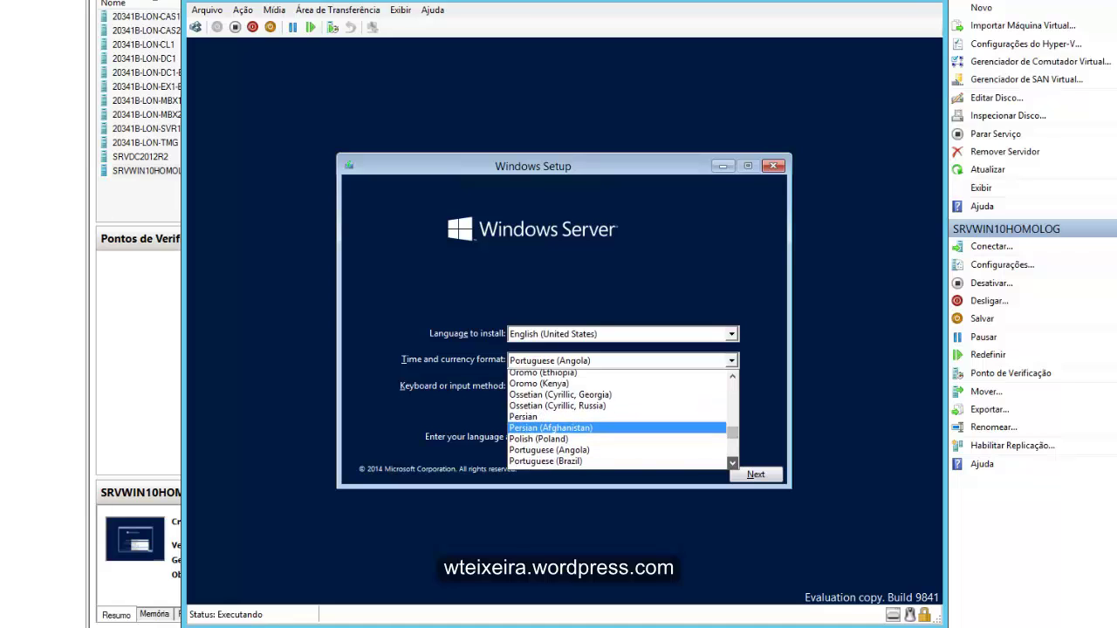
{"action": "left_click", "coordinate": [567, 453]}
- Choose the Portuguese (Brazil ABNT2) keyboard and start the Windows Server installation
{"action": "left_click", "coordinate": [732, 387]}
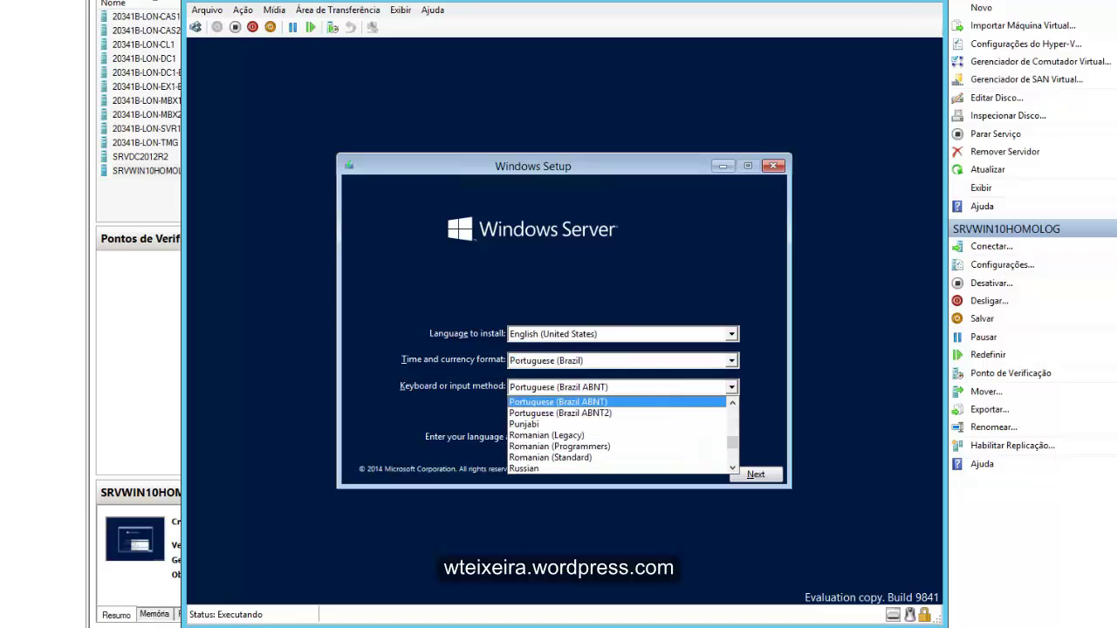
{"action": "left_click", "coordinate": [599, 407]}
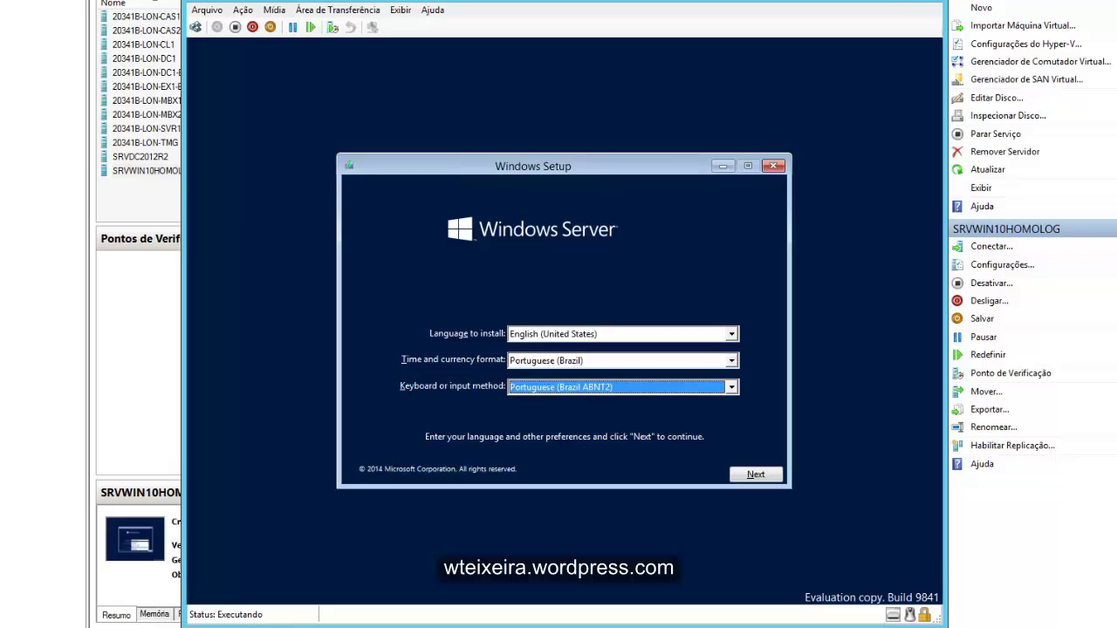
{"action": "key", "text": "Return"}
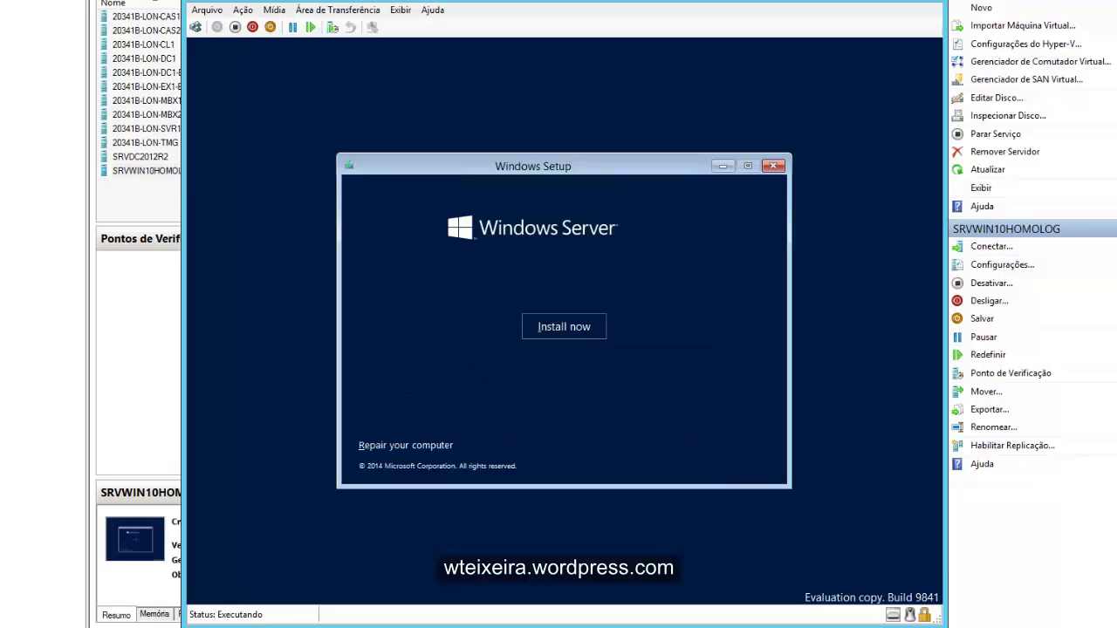
{"action": "key", "text": "Return"}
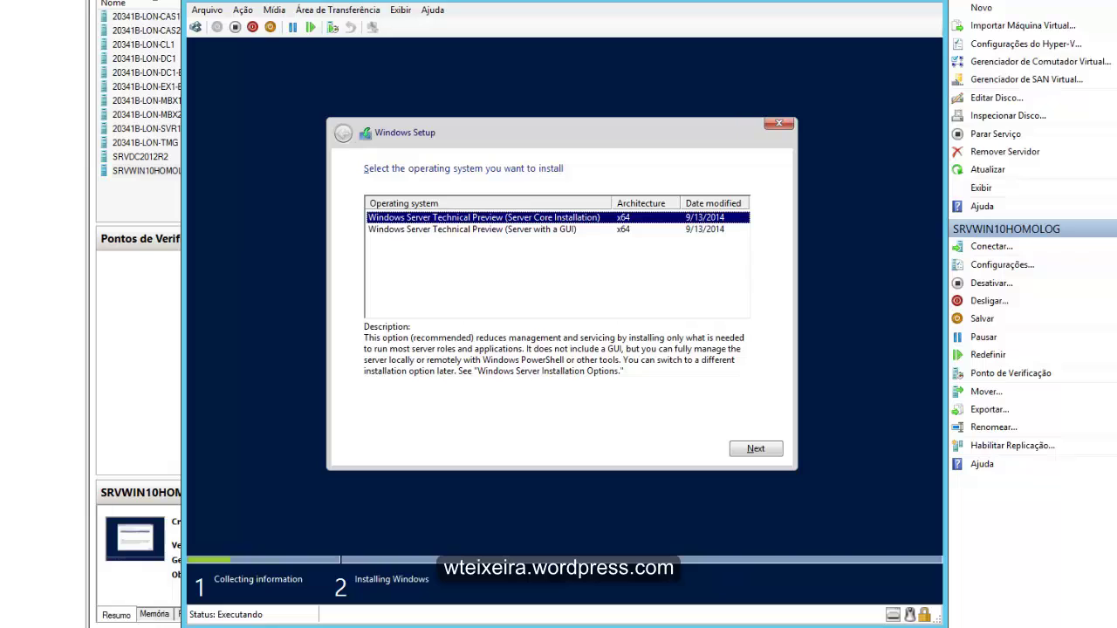
- Select the Server with a GUI edition and accept the license terms
{"action": "left_click", "coordinate": [472, 228]}
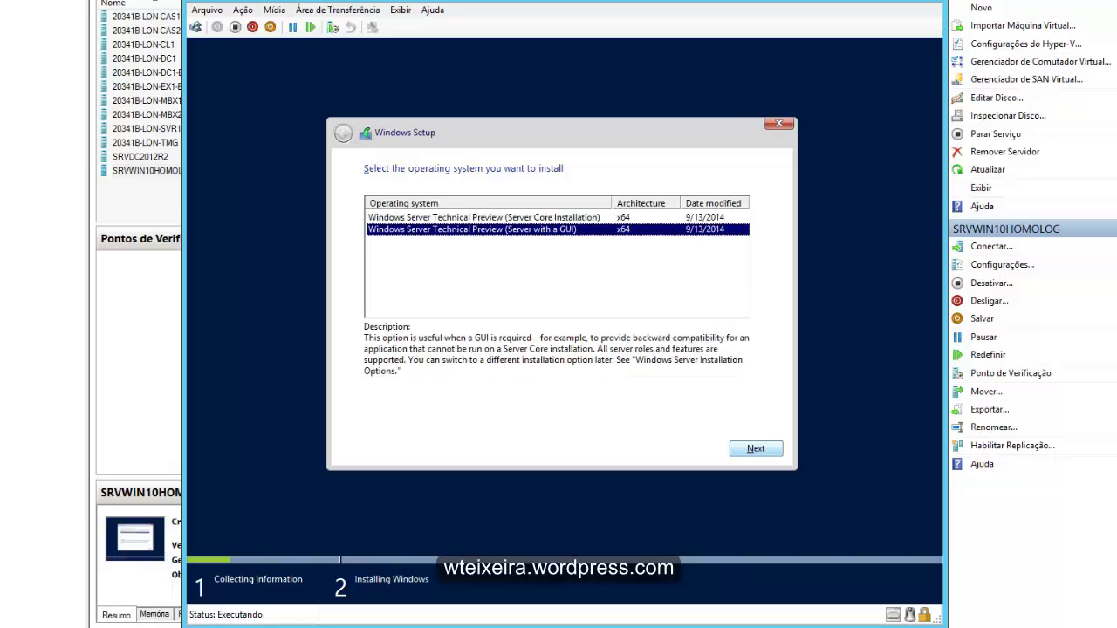
{"action": "key", "text": "Return"}
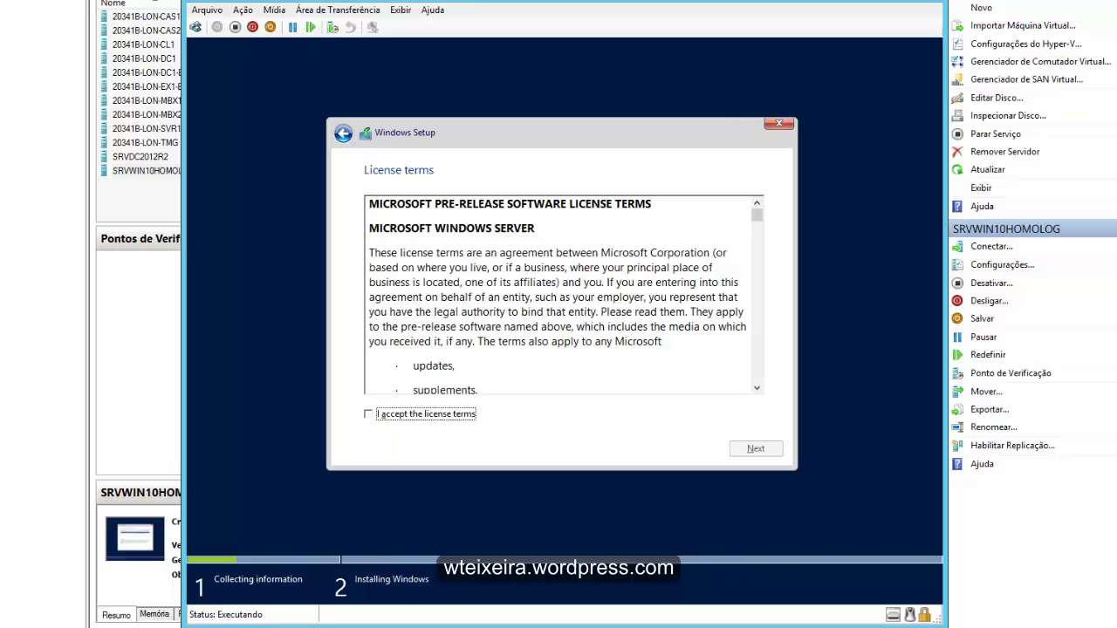
{"action": "key", "text": "space"}
{"action": "mouse_move", "coordinate": [756, 215]}
{"action": "left_mouse_down"}
{"action": "mouse_move", "coordinate": [756, 356]}
{"action": "mouse_move", "coordinate": [757, 215]}
{"action": "left_mouse_up"}
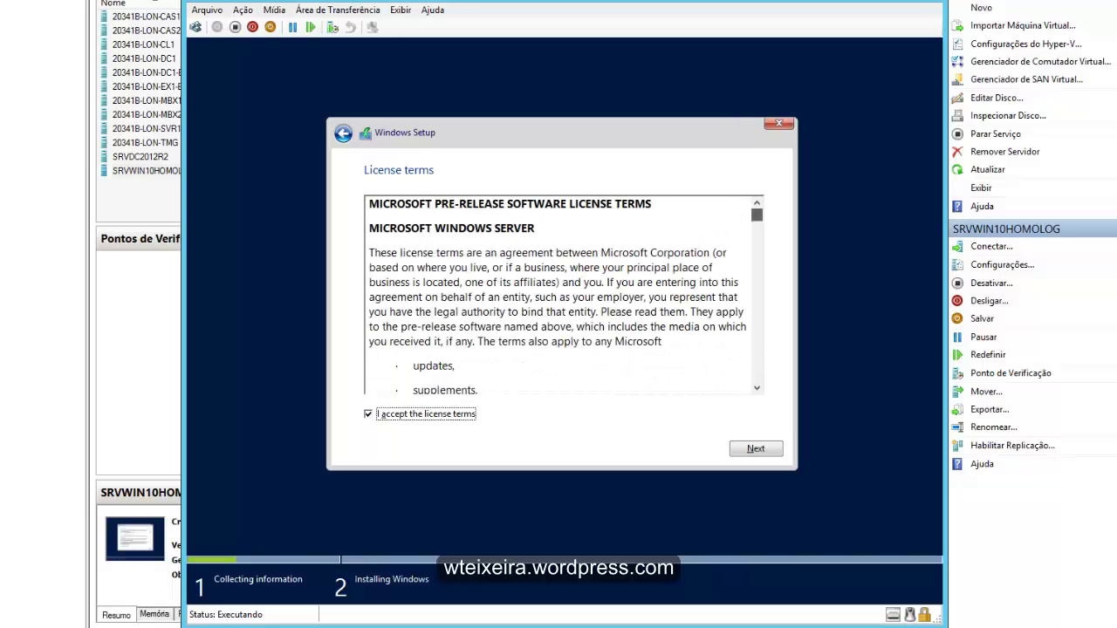
{"action": "key", "text": "Return"}
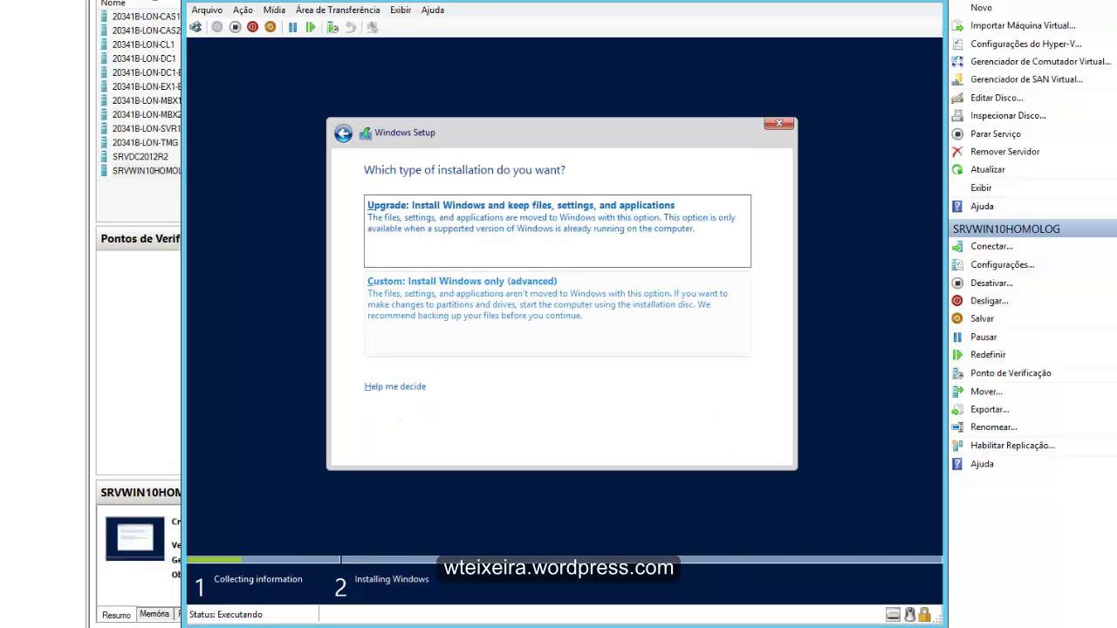
- Choose a Custom install onto Drive 0's unallocated space
{"action": "left_click", "coordinate": [462, 297]}
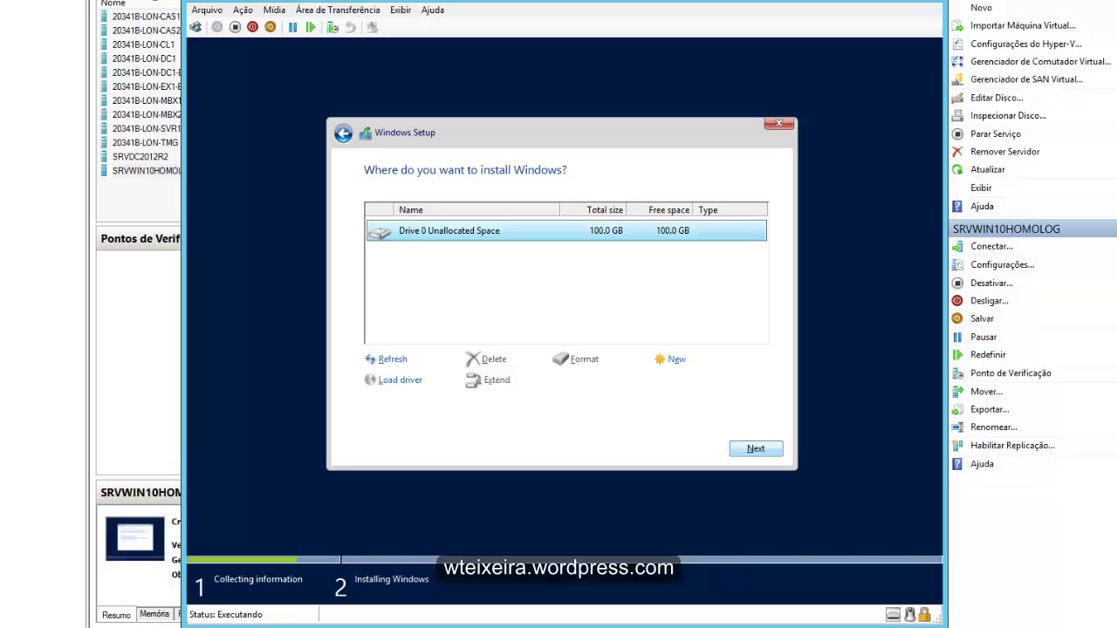
{"action": "key", "text": "Return"}
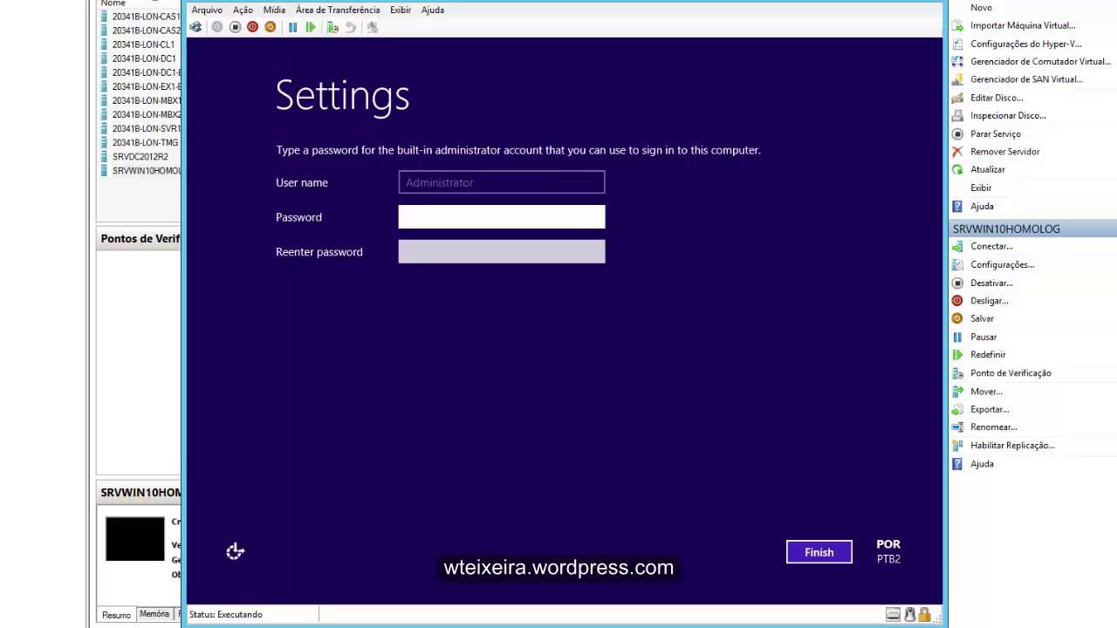
- Enter the Administrator password in both password fields and finish Windows Setup
{"action": "key", "text": "Caps_Lock"}
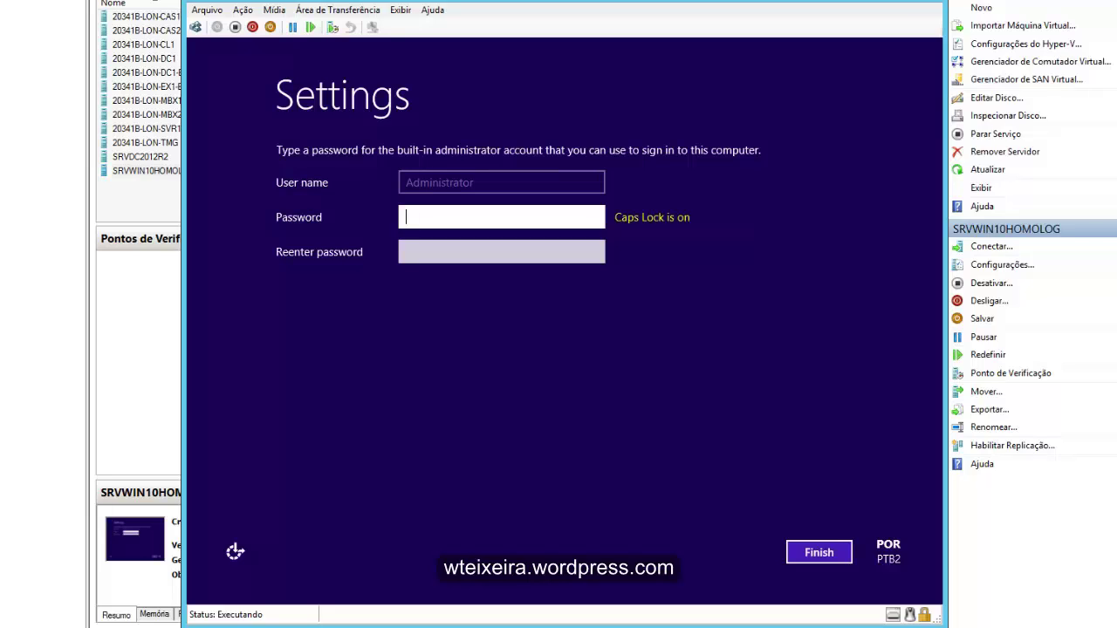
{"action": "type", "text": "P"}
{"action": "key", "text": "Caps_Lock"}
{"action": "type", "text": "a$$w0"}
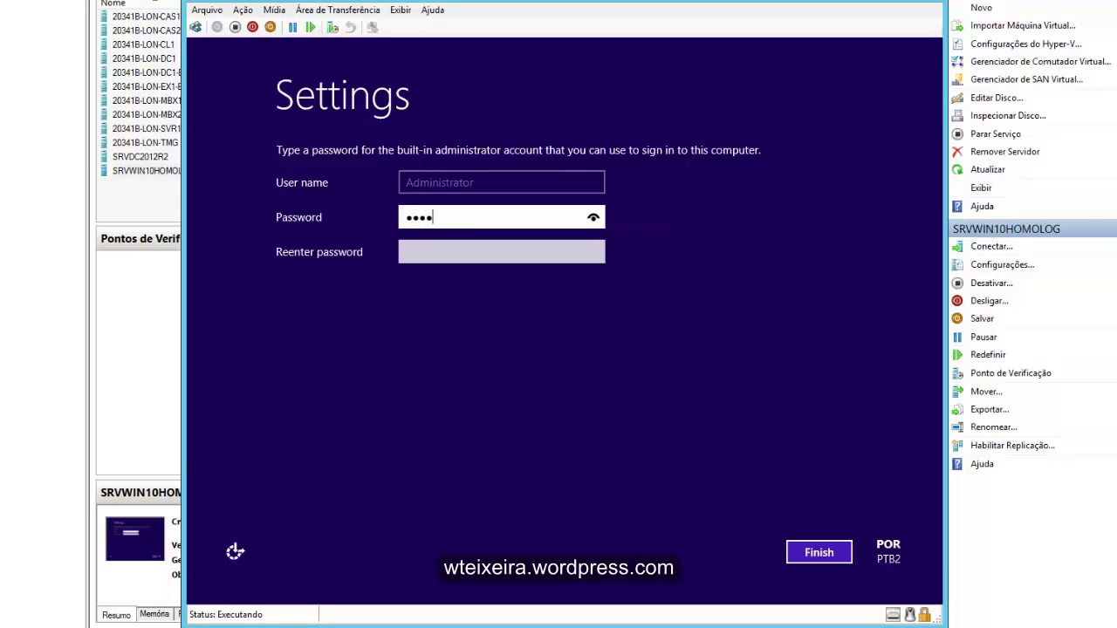
{"action": "type", "text": "rd"}
{"action": "key", "text": "Tab"}
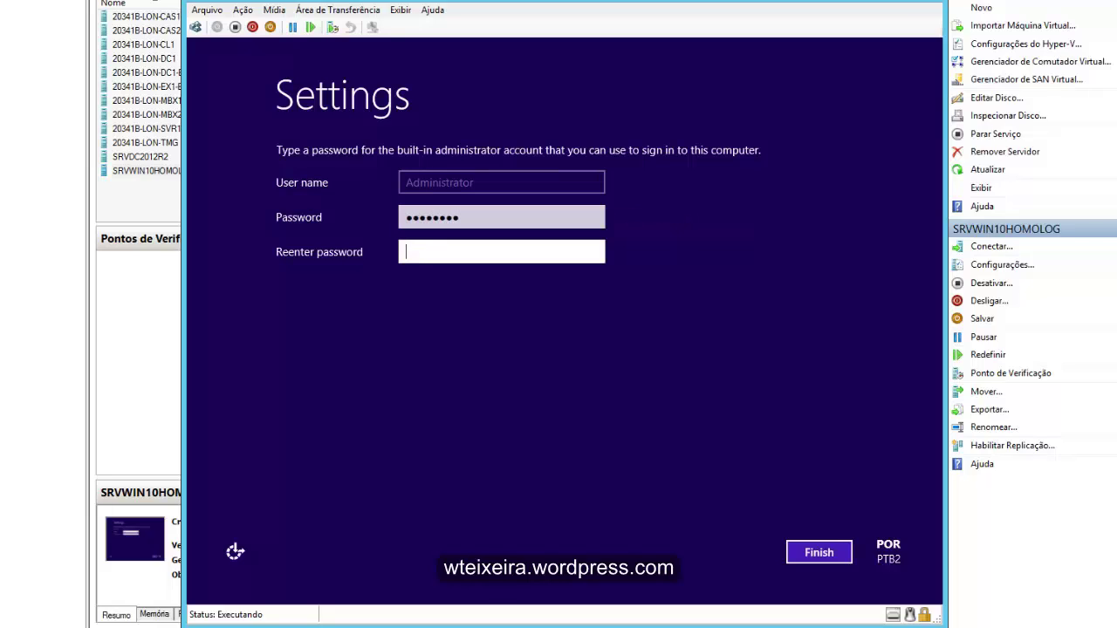
{"action": "key", "text": "Caps_Lock"}
{"action": "type", "text": "P"}
{"action": "key", "text": "Caps_Lock"}
{"action": "type", "text": "a$$w0rd"}
{"action": "key", "text": "Return"}
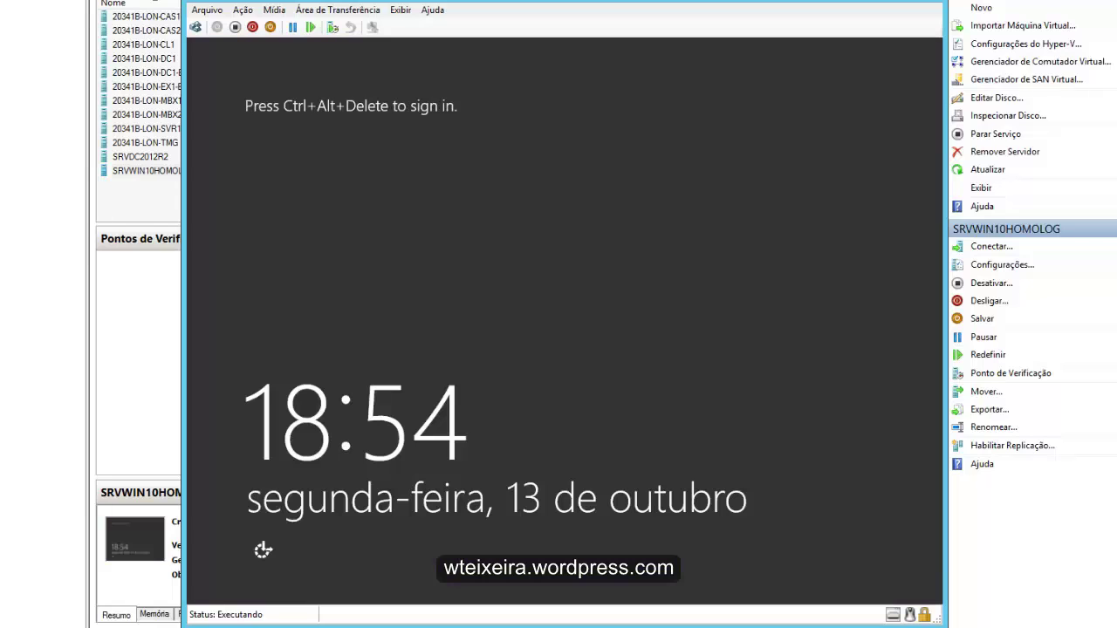
- Use Ctrl+Alt+Delete and sign in to the VM as Administrator with the account password
{"action": "left_click", "coordinate": [196, 27]}
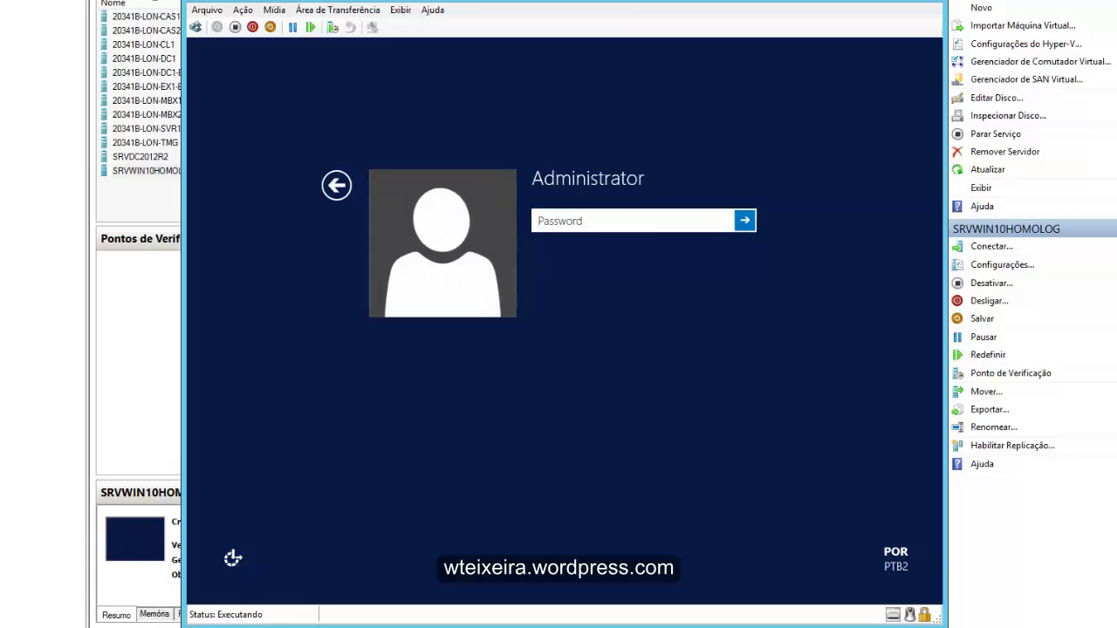
{"action": "key", "text": "Caps_Lock"}
{"action": "type", "text": "P"}
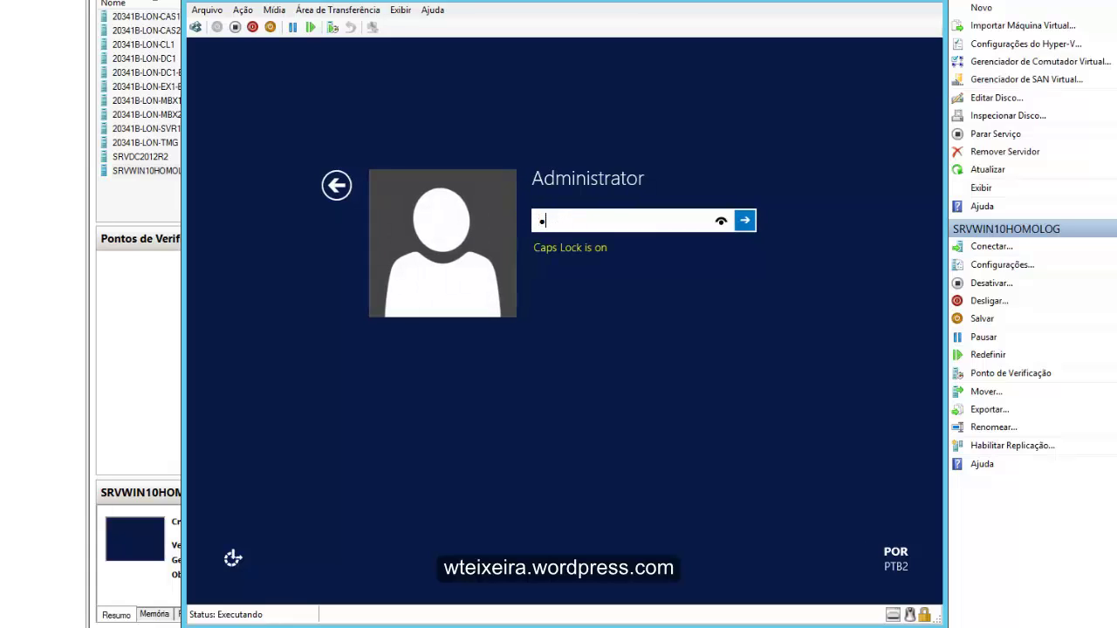
{"action": "key", "text": "Caps_Lock"}
{"action": "type", "text": "a$$w0"}
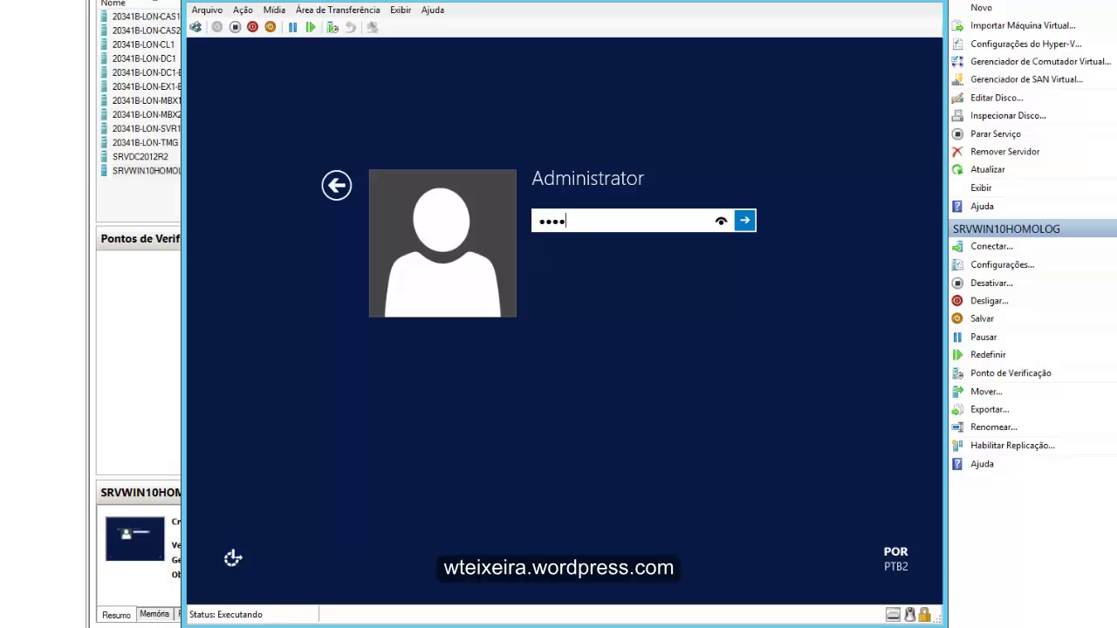
{"action": "type", "text": "rd"}
{"action": "key", "text": "Return"}
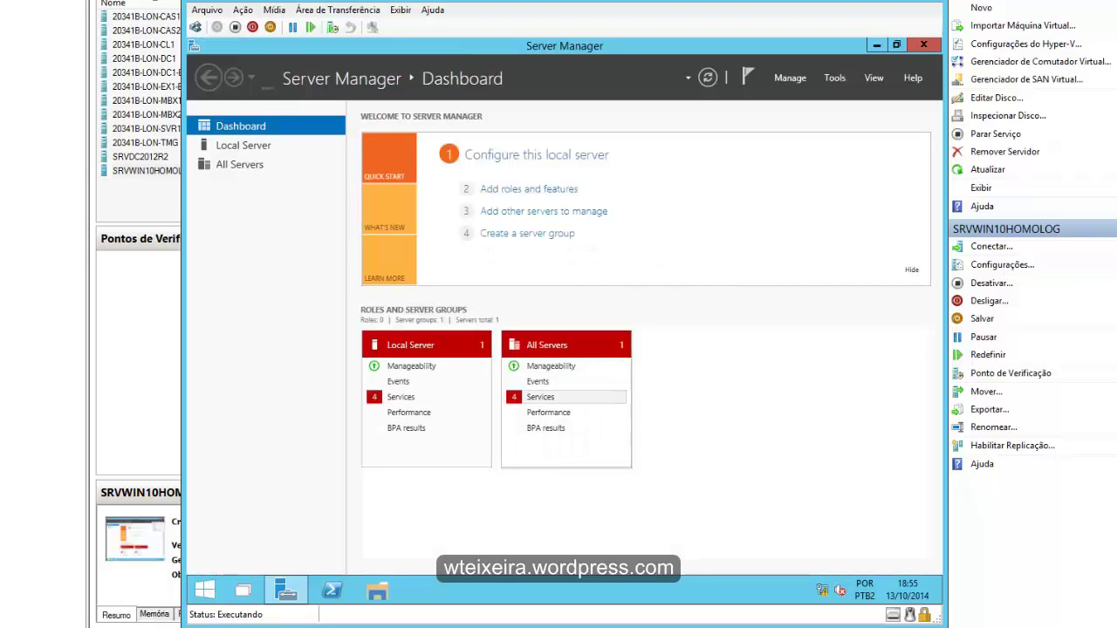
- Review the 4 flagged services, browse Start's All Apps, then open File Explorer at Home
{"action": "left_click", "coordinate": [540, 397]}
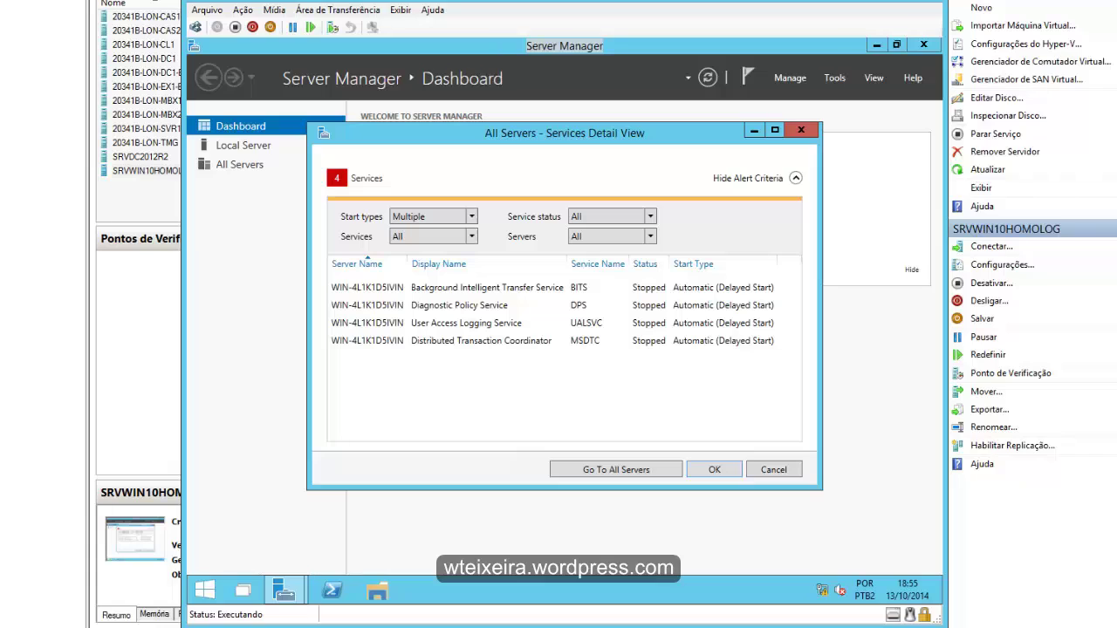
{"action": "key", "text": "Escape"}
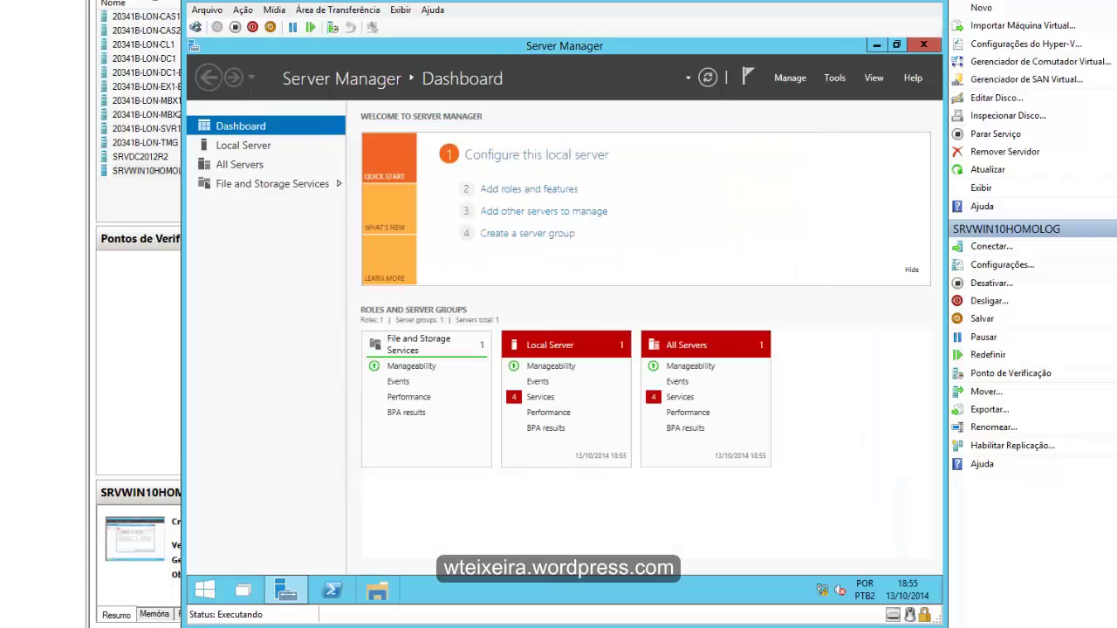
{"action": "left_click", "coordinate": [205, 589]}
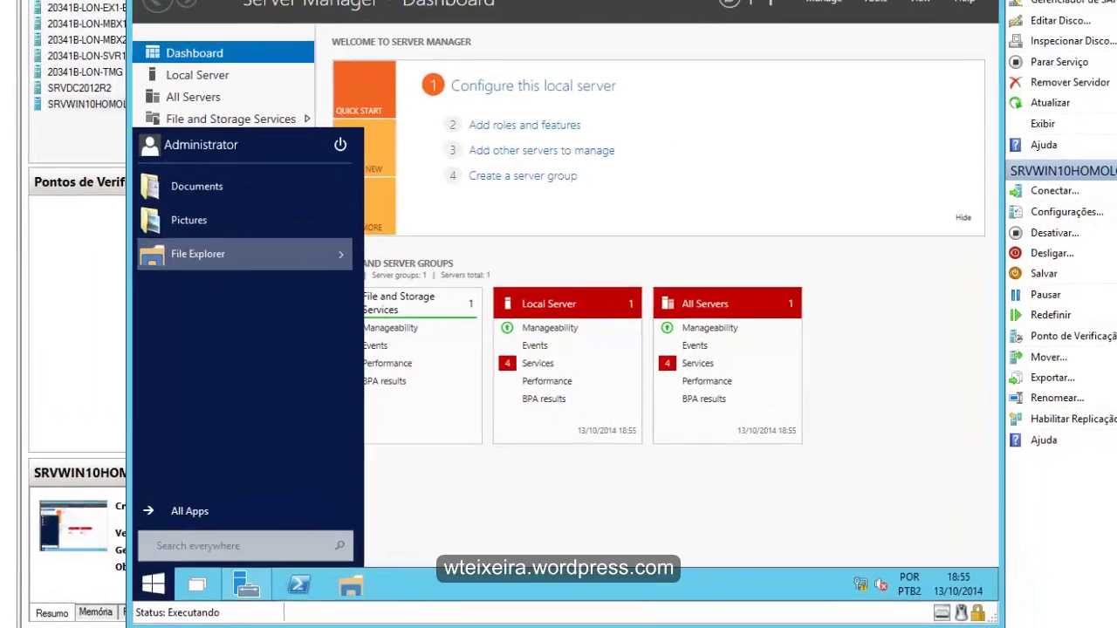
{"action": "mouse_move", "coordinate": [243, 301]}
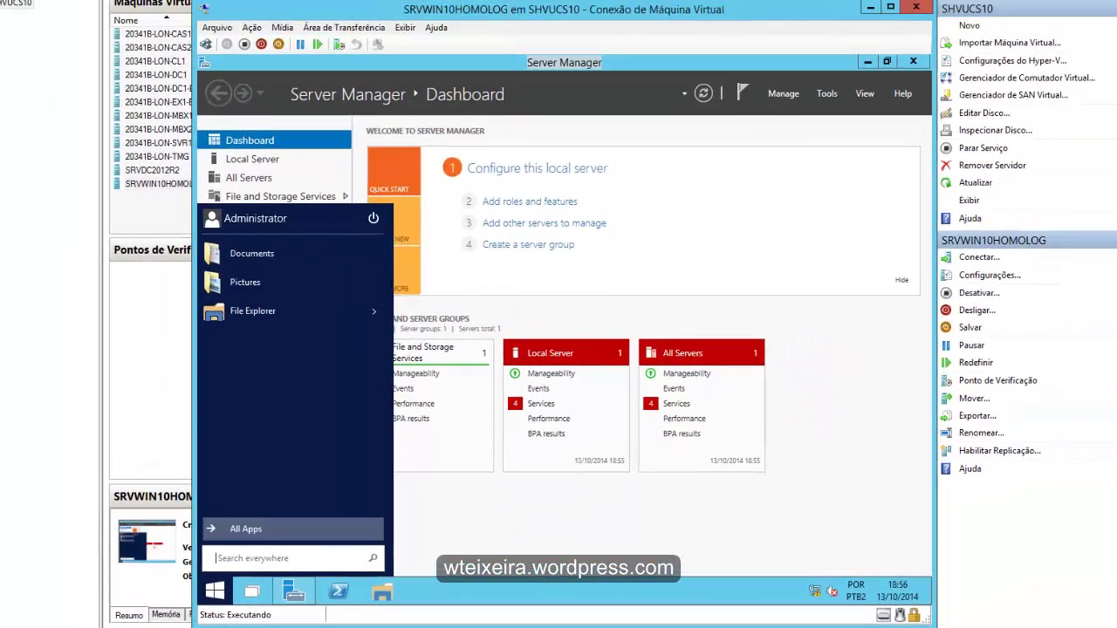
{"action": "left_click", "coordinate": [209, 517]}
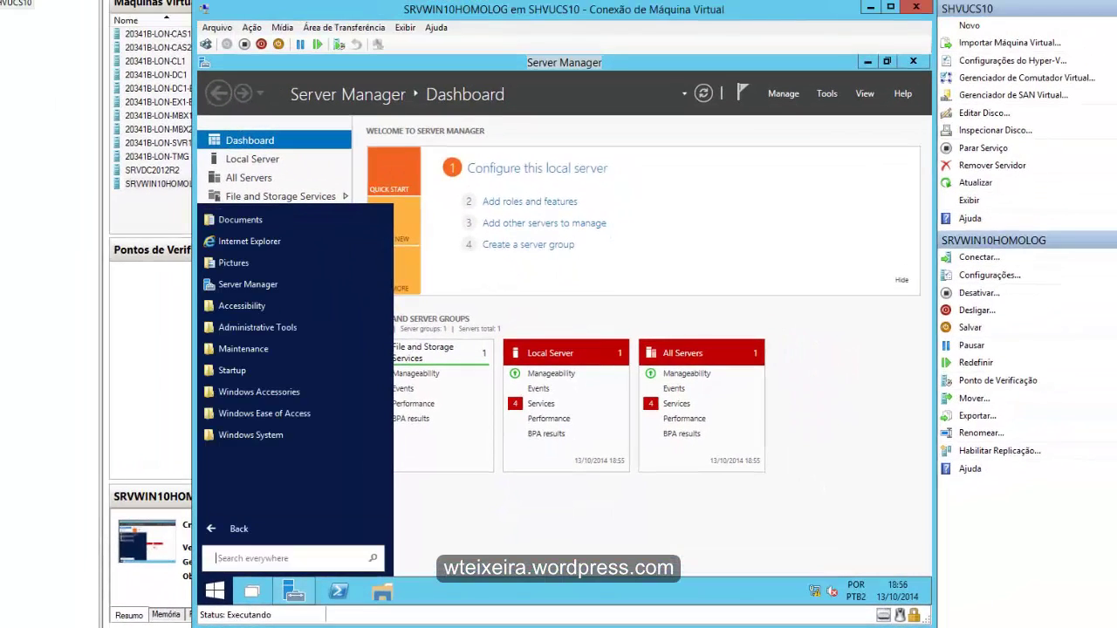
{"action": "left_click", "coordinate": [248, 284]}
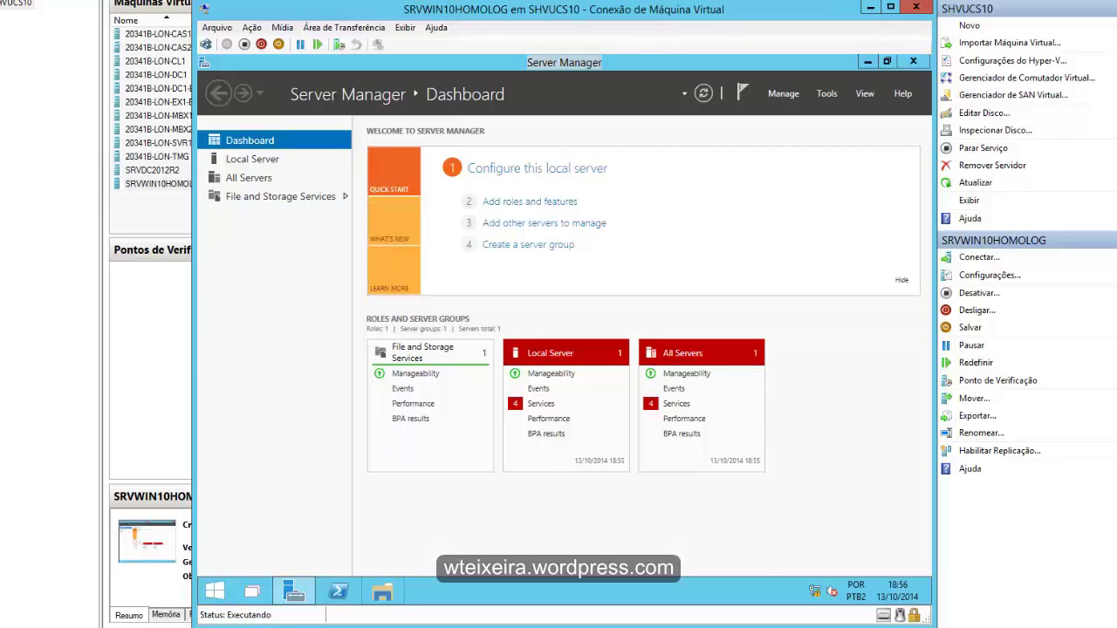
{"action": "key", "text": "super+e"}
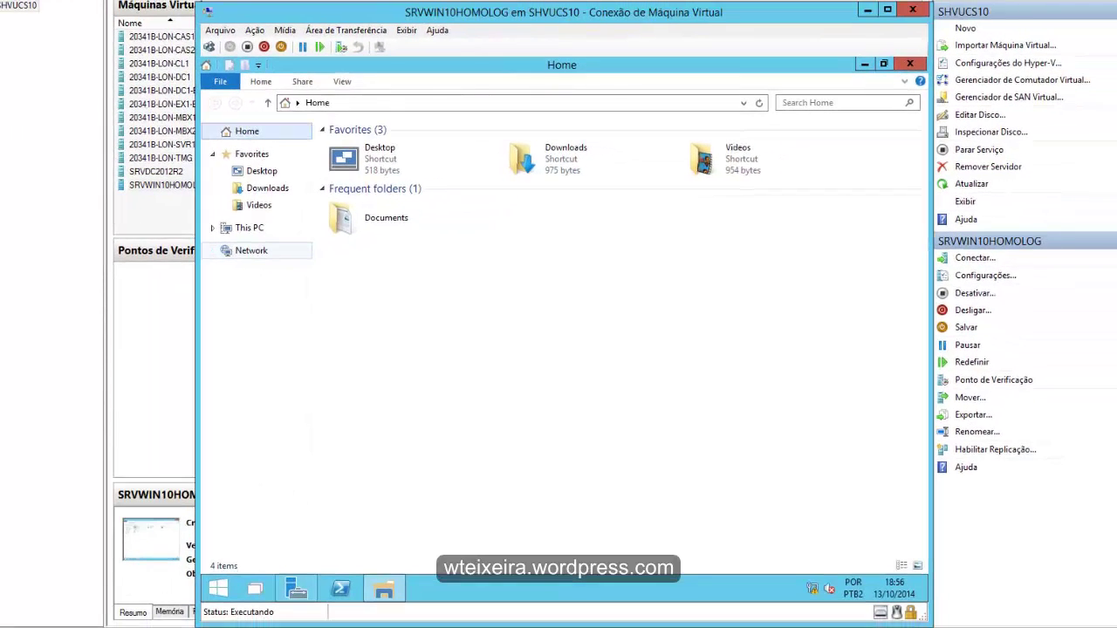
- Insert the Integration Services setup disc into the VM from the Action menu
{"action": "left_click", "coordinate": [212, 228]}
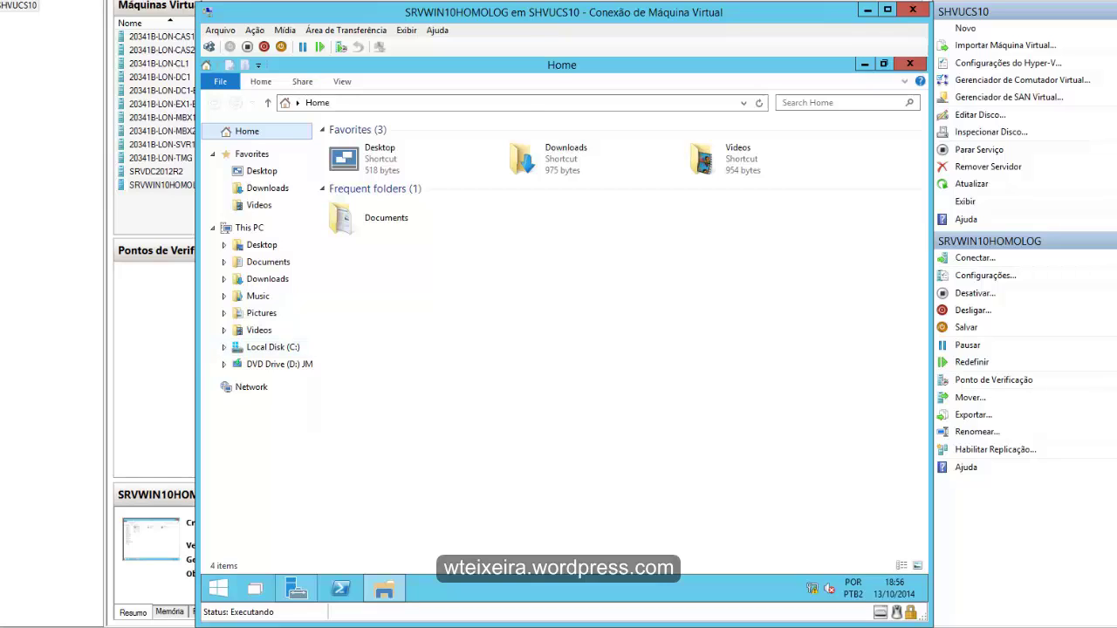
{"action": "left_click", "coordinate": [253, 30]}
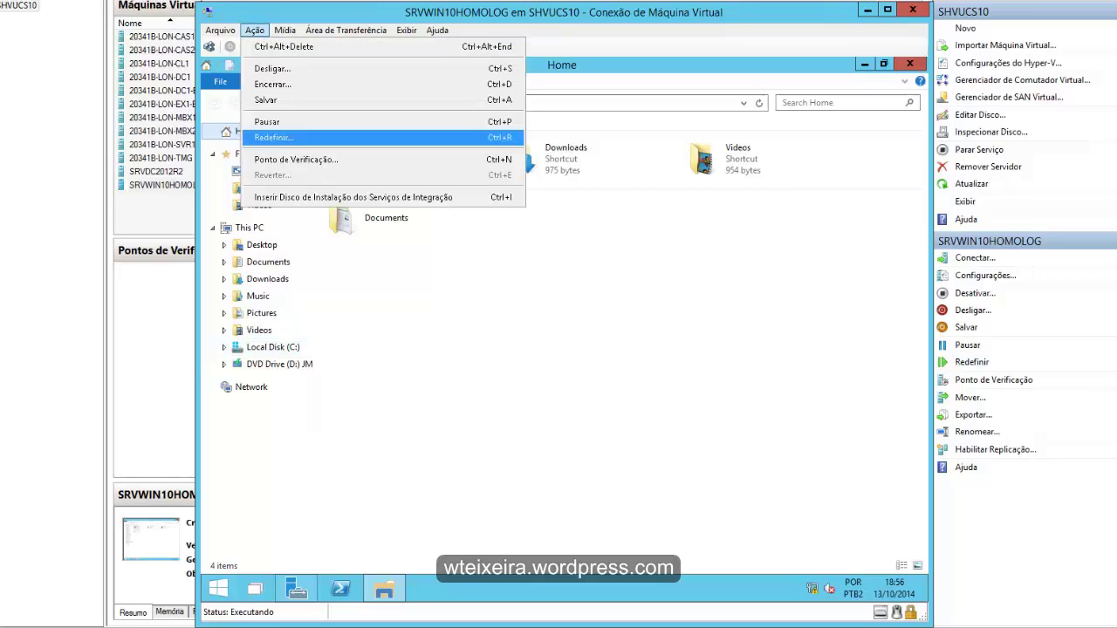
{"action": "left_click", "coordinate": [354, 197]}
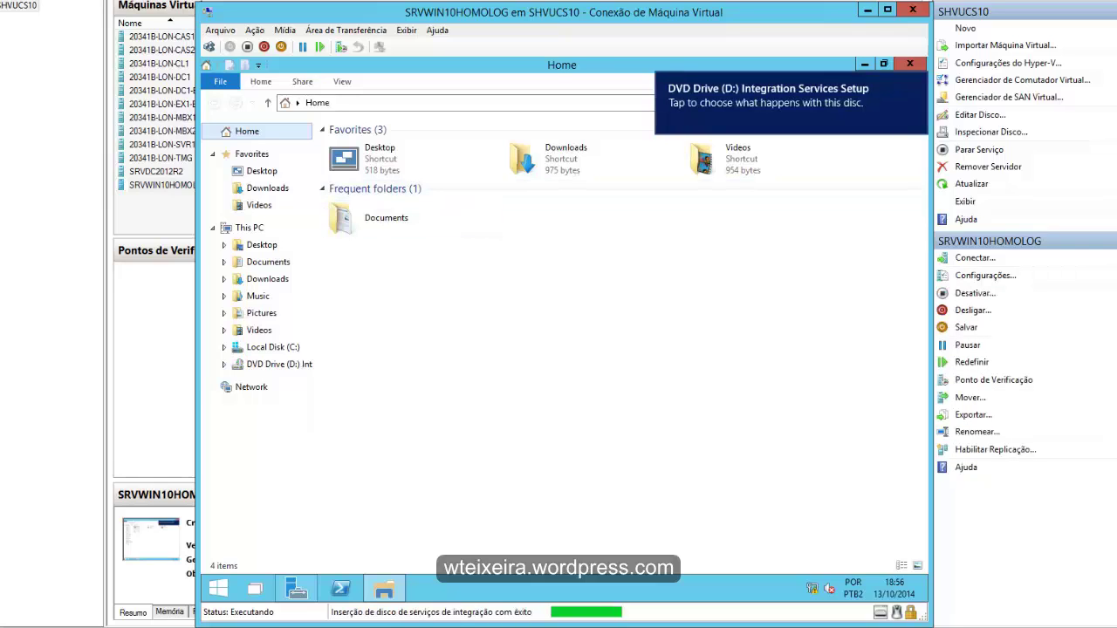
- Run setup from the DVD's support\amd64 folder, then show all open windows in Task View
{"action": "left_click", "coordinate": [279, 364]}
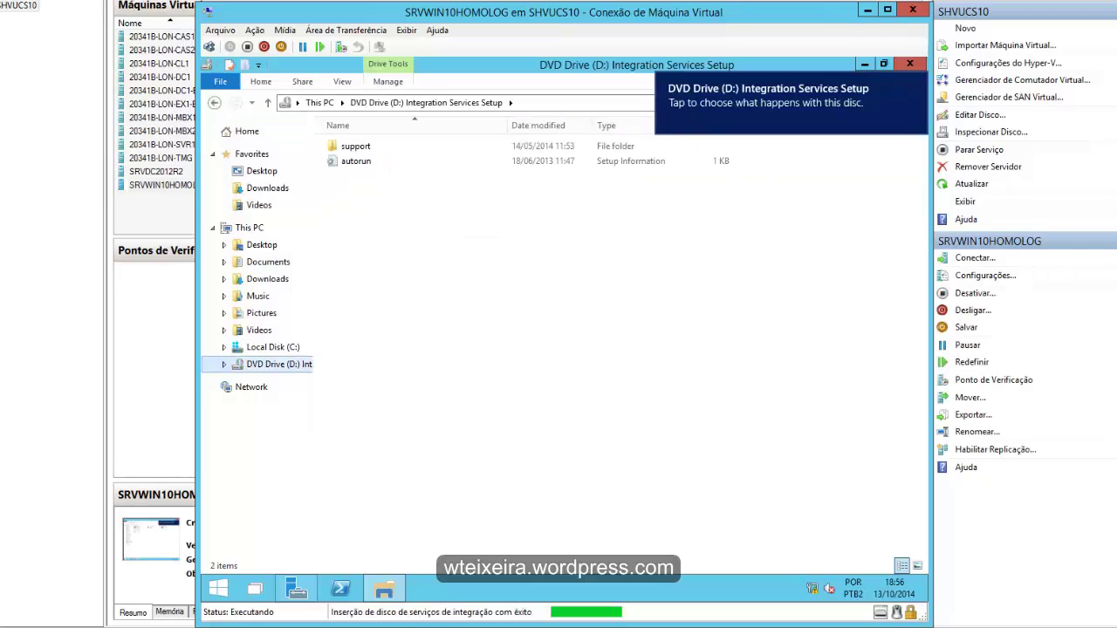
{"action": "double_click", "coordinate": [355, 146]}
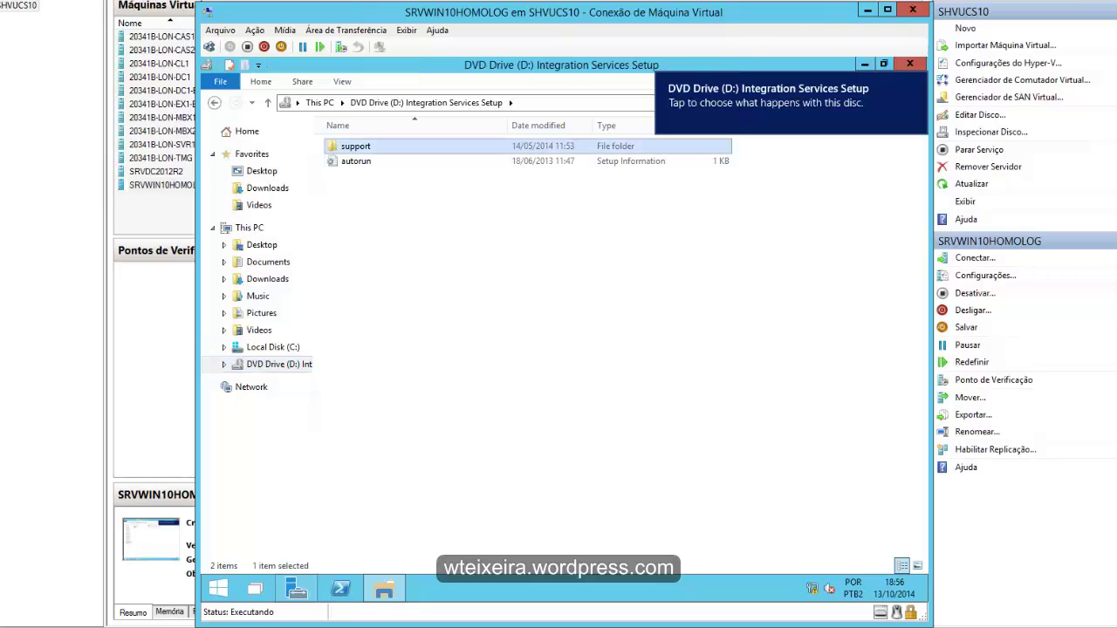
{"action": "double_click", "coordinate": [354, 146]}
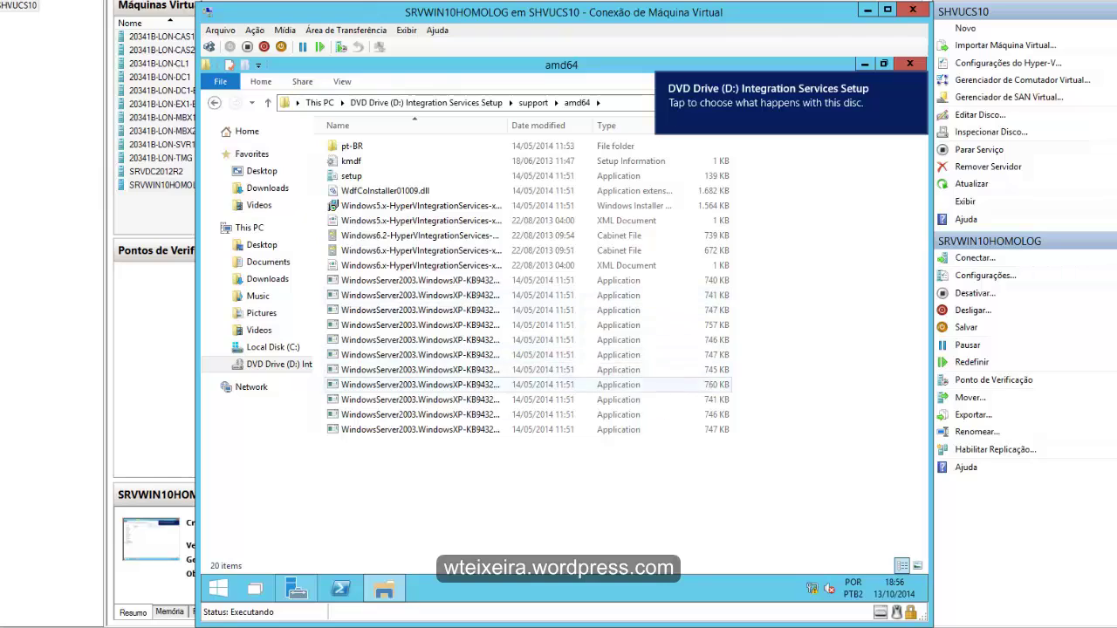
{"action": "left_click", "coordinate": [352, 175]}
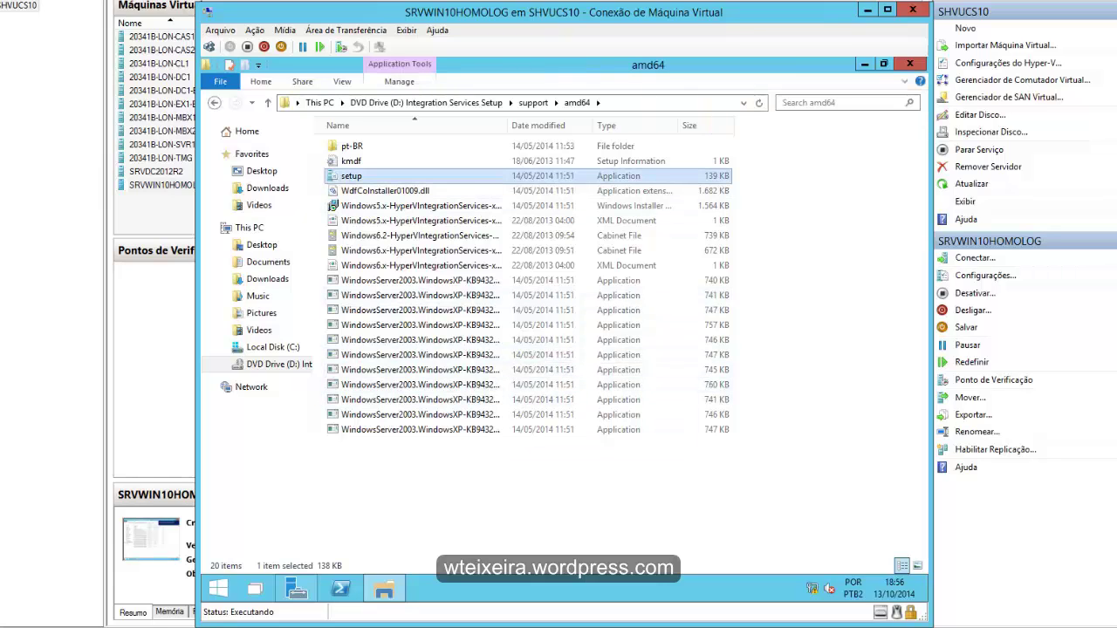
{"action": "key", "text": "Return"}
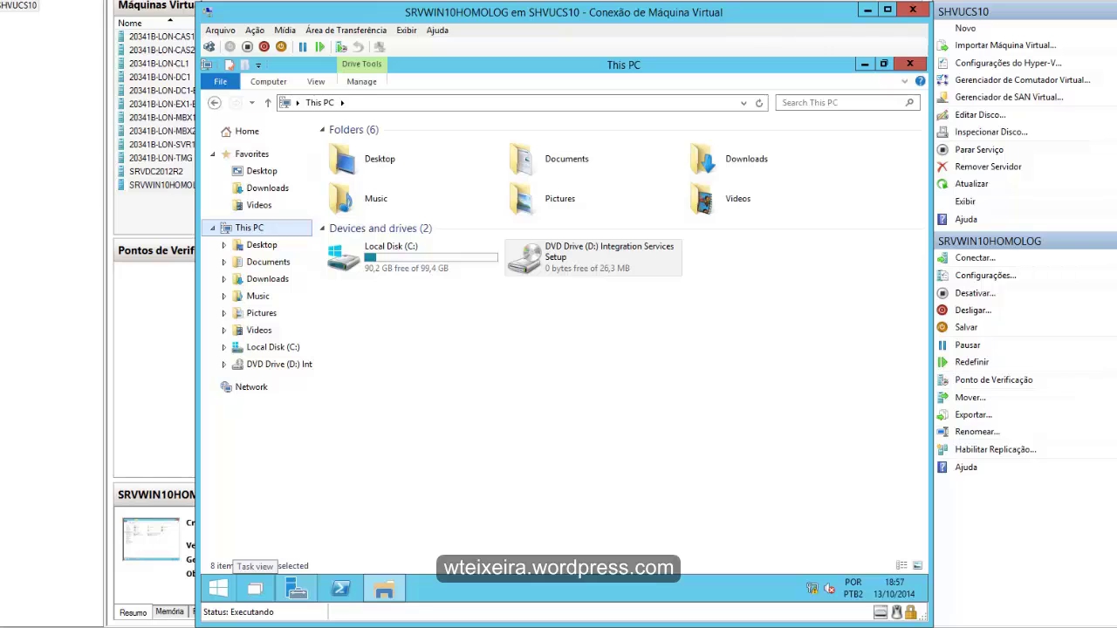
{"action": "left_click", "coordinate": [255, 588]}
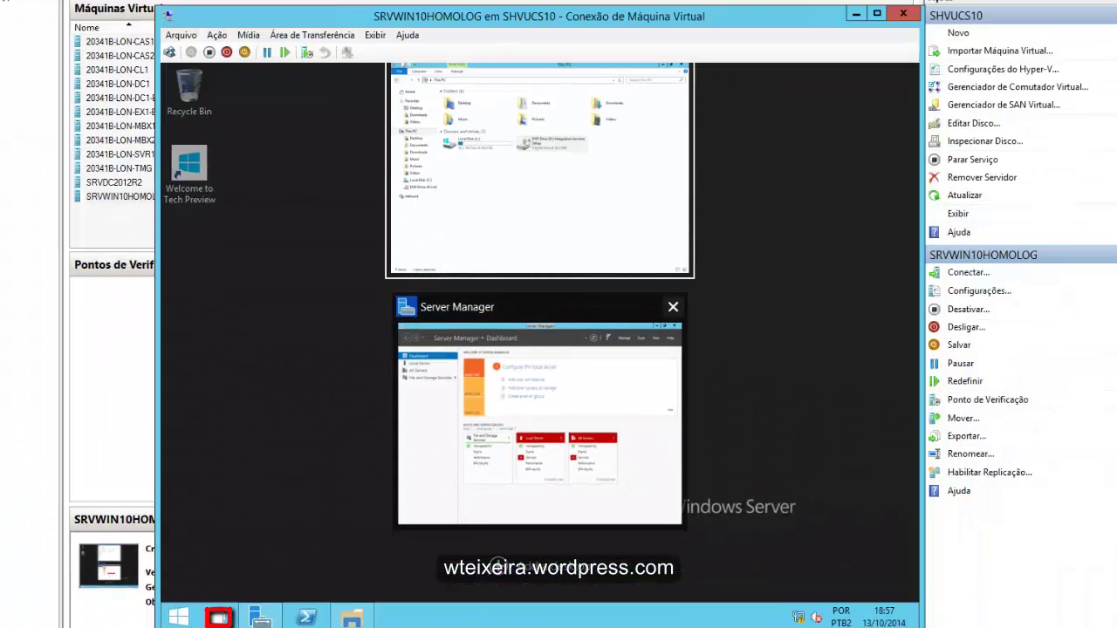
- Set IE Enhanced Security Configuration to Off for Administrators and Users in Local Server, then minimize Server Manager
{"action": "left_click", "coordinate": [539, 424]}
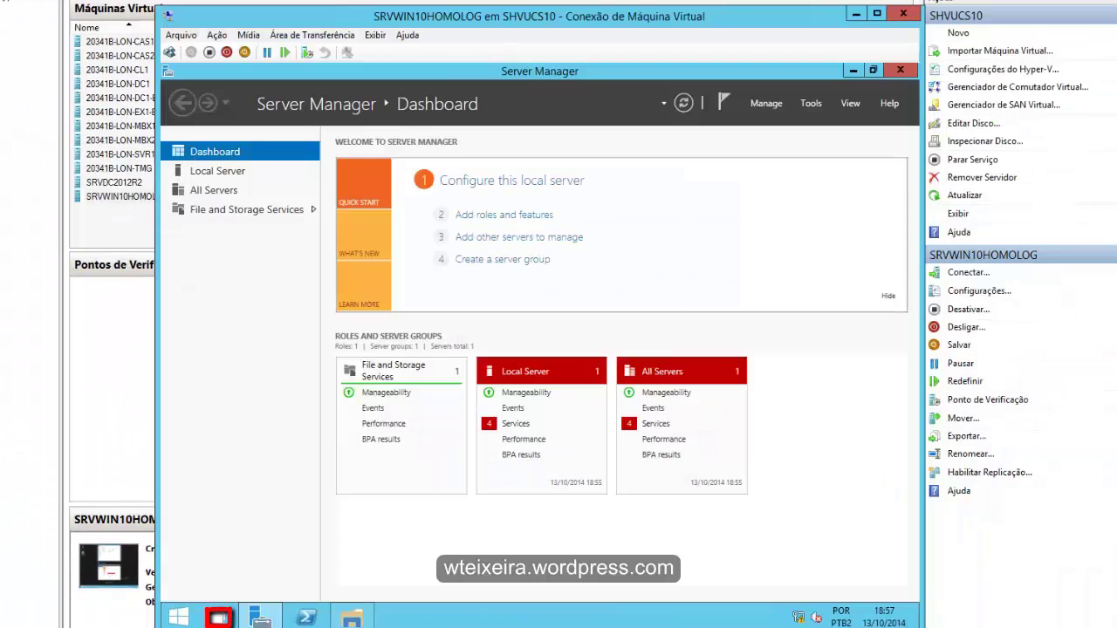
{"action": "key", "text": "super+Tab"}
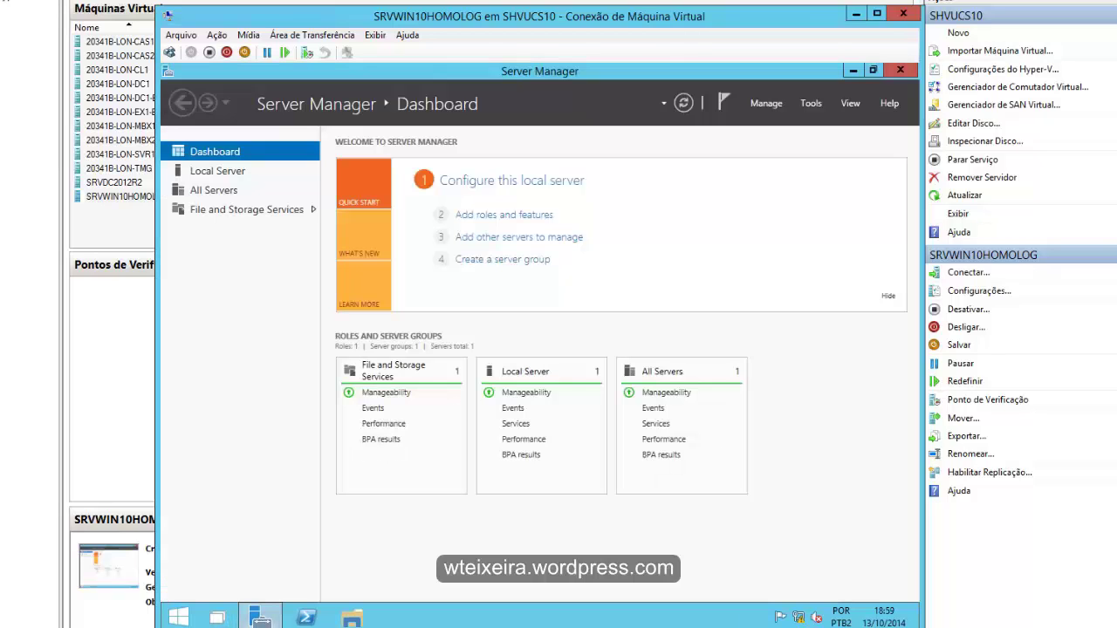
{"action": "left_click", "coordinate": [217, 171]}
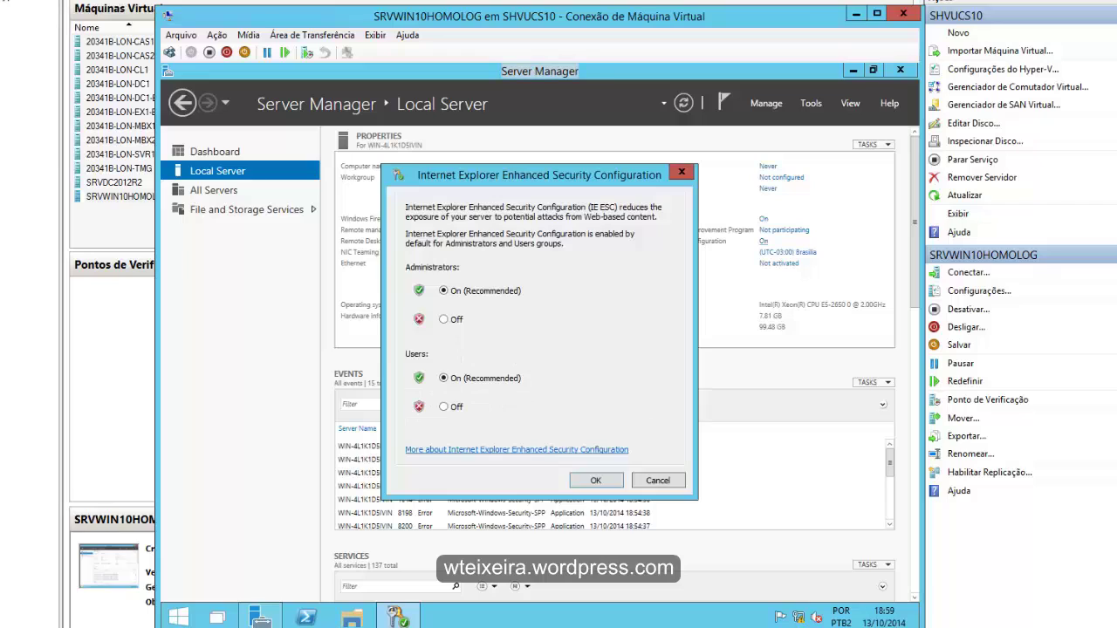
{"action": "left_click", "coordinate": [443, 407]}
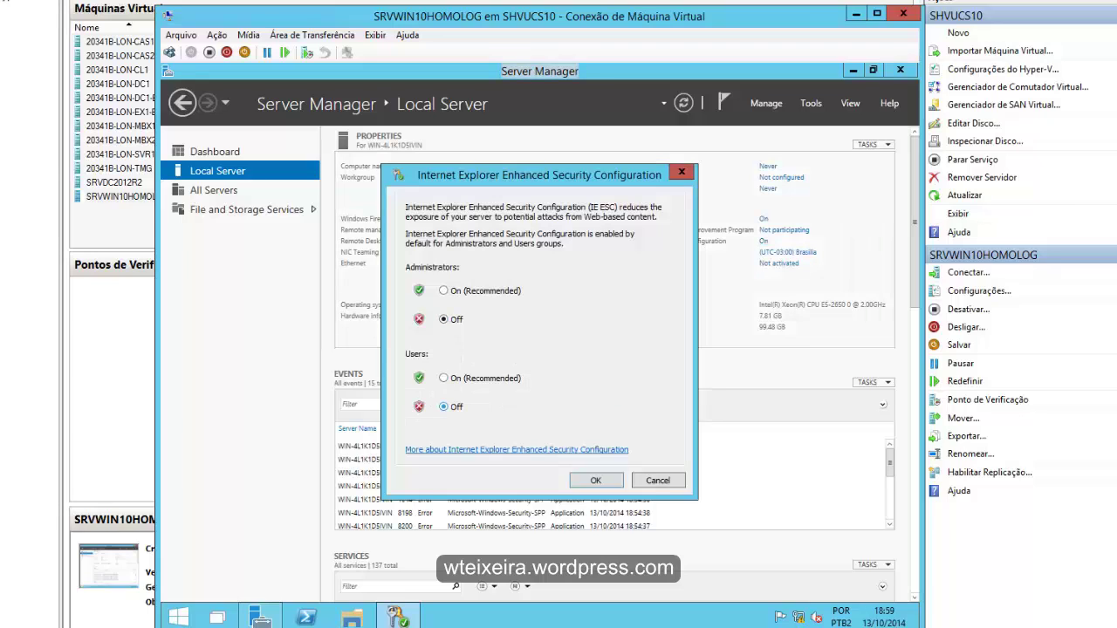
{"action": "left_click", "coordinate": [595, 480]}
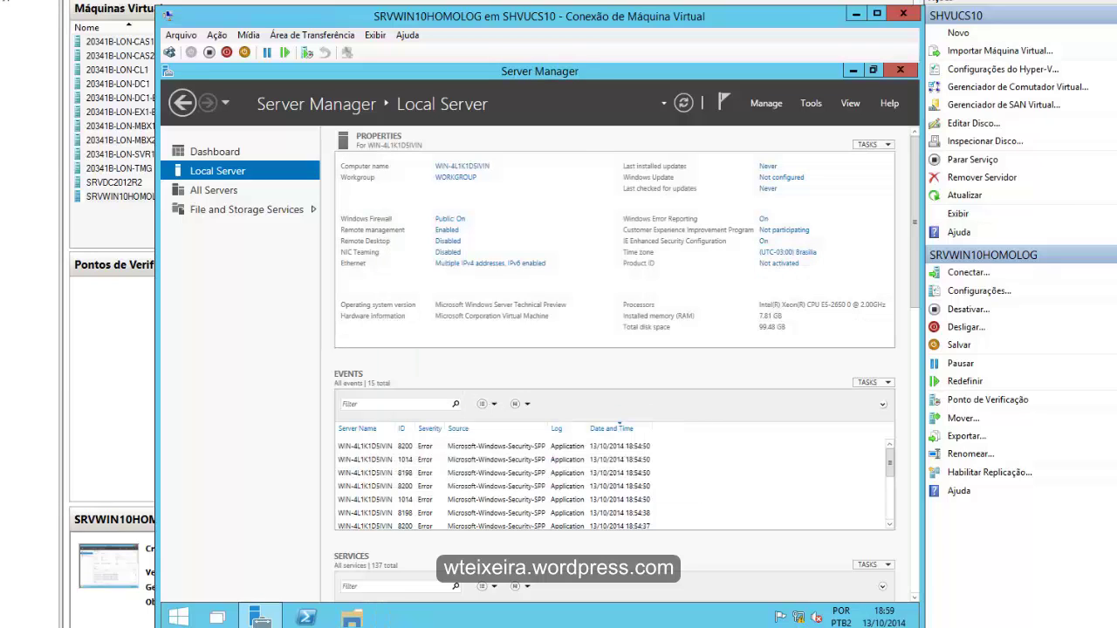
{"action": "left_click", "coordinate": [852, 70]}
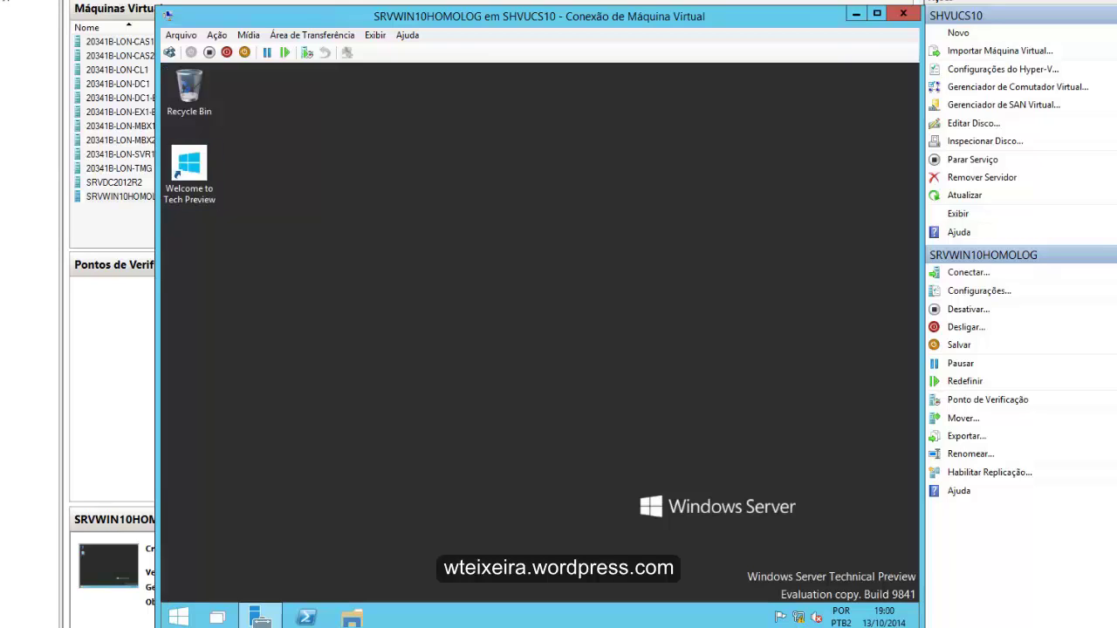
- Uncheck 'Use the Start menu instead of the Start screen' in taskbar properties and sign out
{"action": "right_click", "coordinate": [527, 616]}
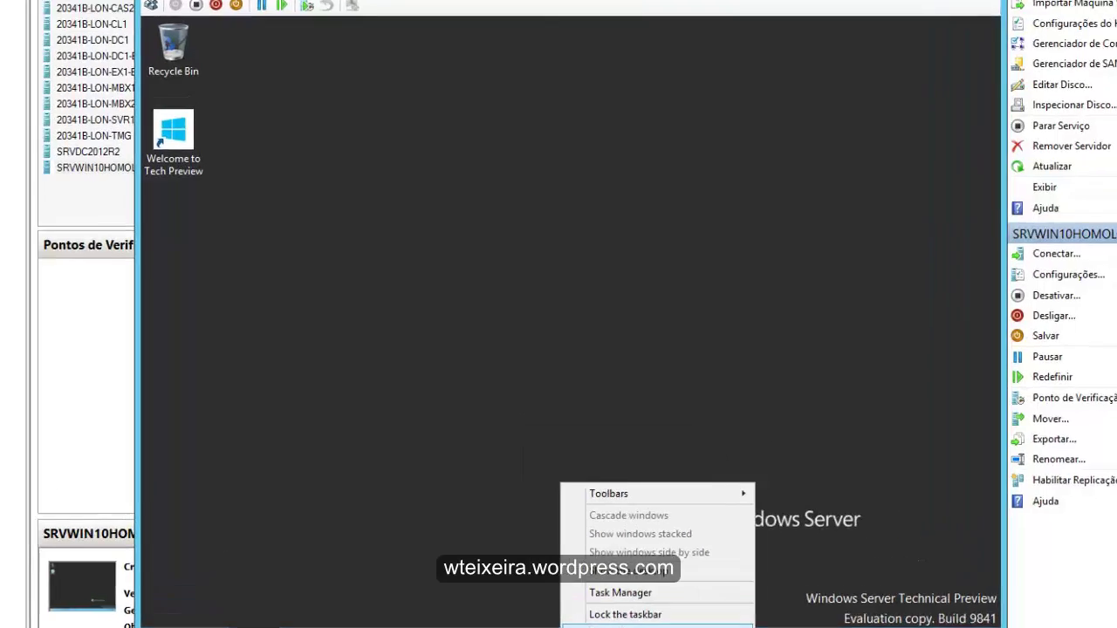
{"action": "left_click", "coordinate": [549, 604]}
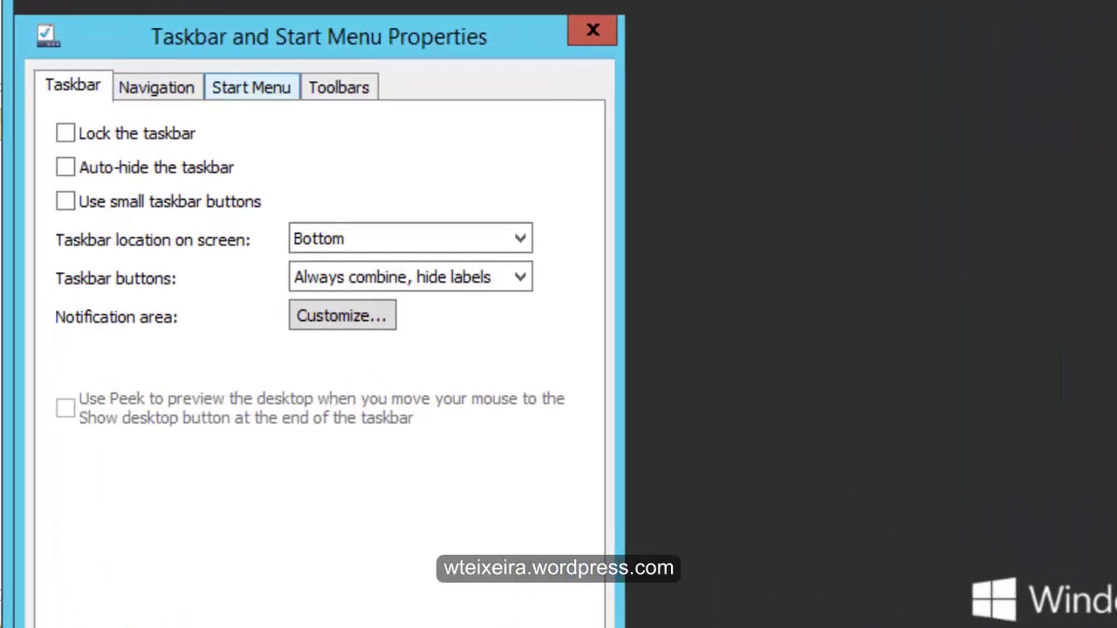
{"action": "left_click", "coordinate": [251, 87]}
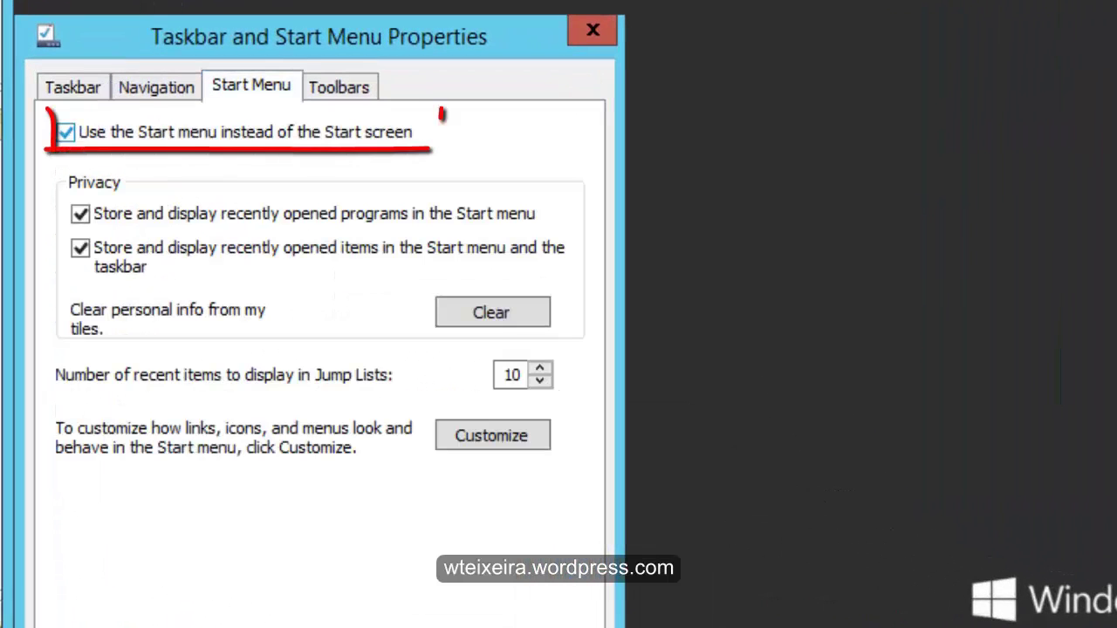
{"action": "left_click", "coordinate": [66, 131]}
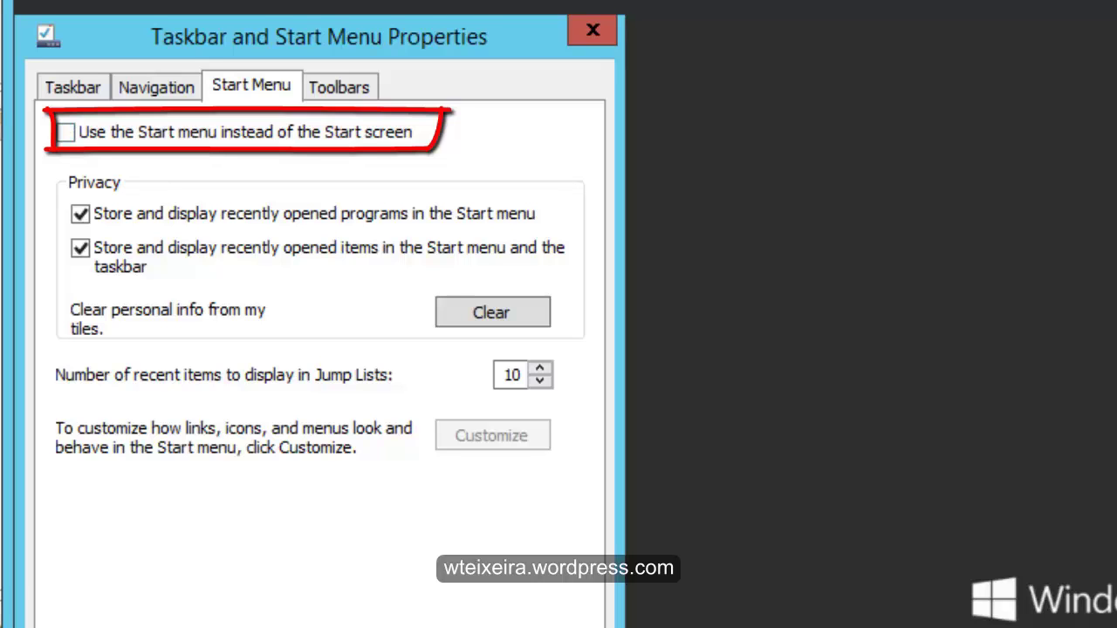
{"action": "key", "text": "Return"}
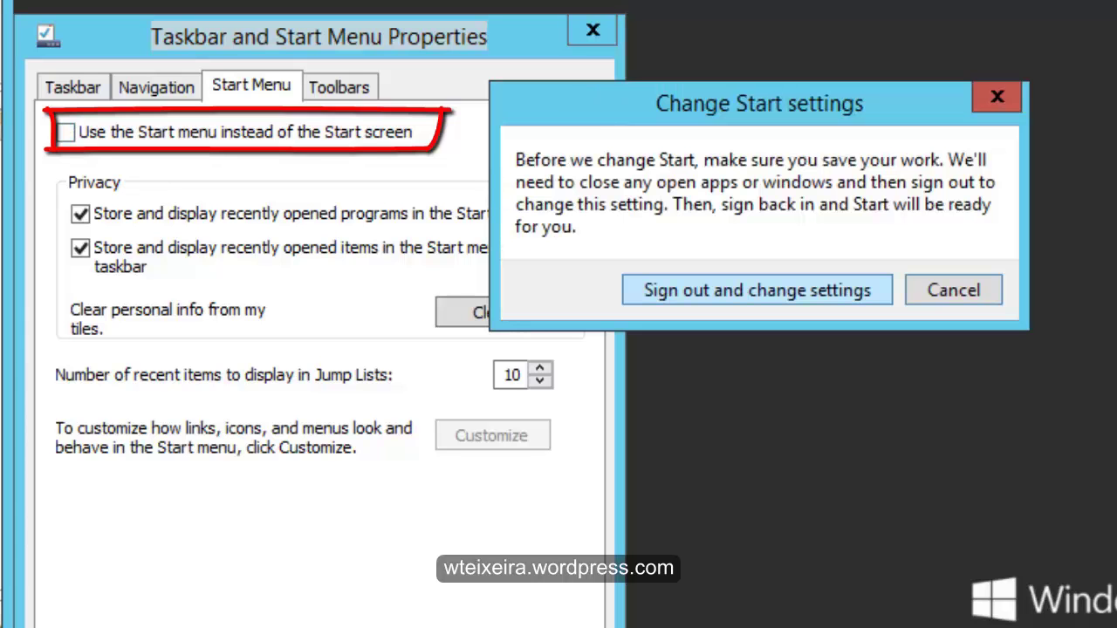
{"action": "key", "text": "Return"}
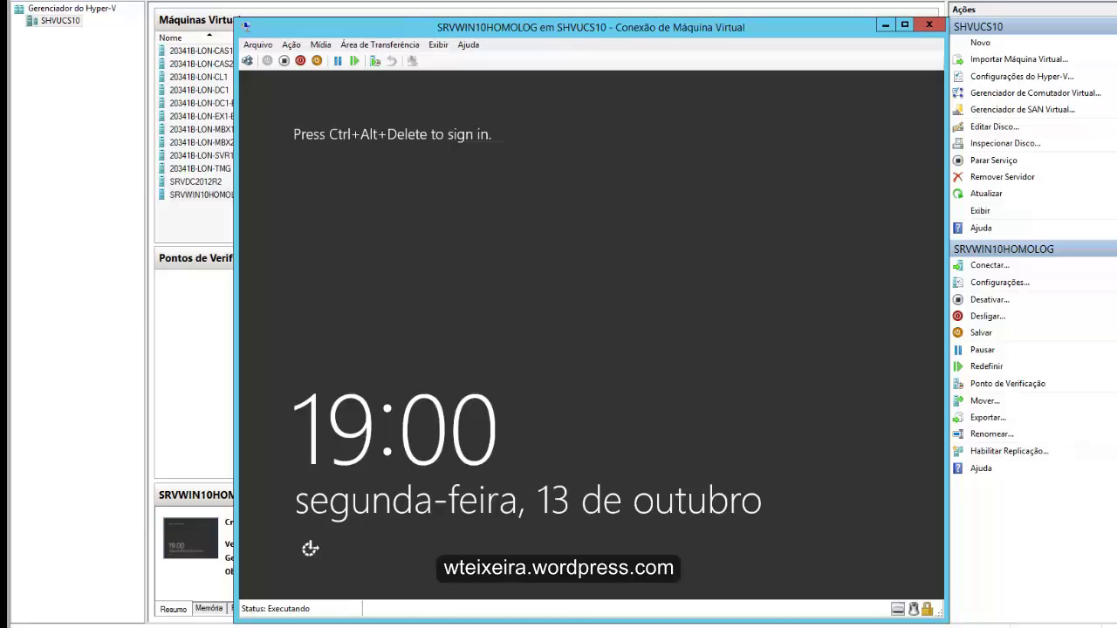
- Sign back in to the VM as Administrator with the account password
{"action": "left_click", "coordinate": [247, 60]}
{"action": "type", "text": "Pa$"}
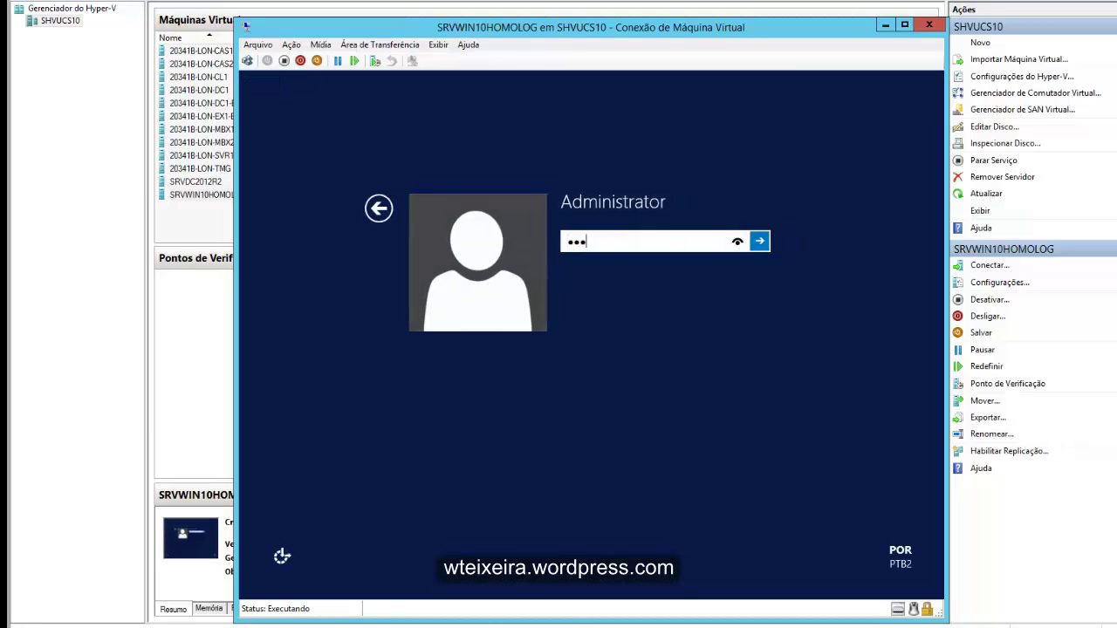
{"action": "type", "text": "$w0rd"}
{"action": "key", "text": "Return"}
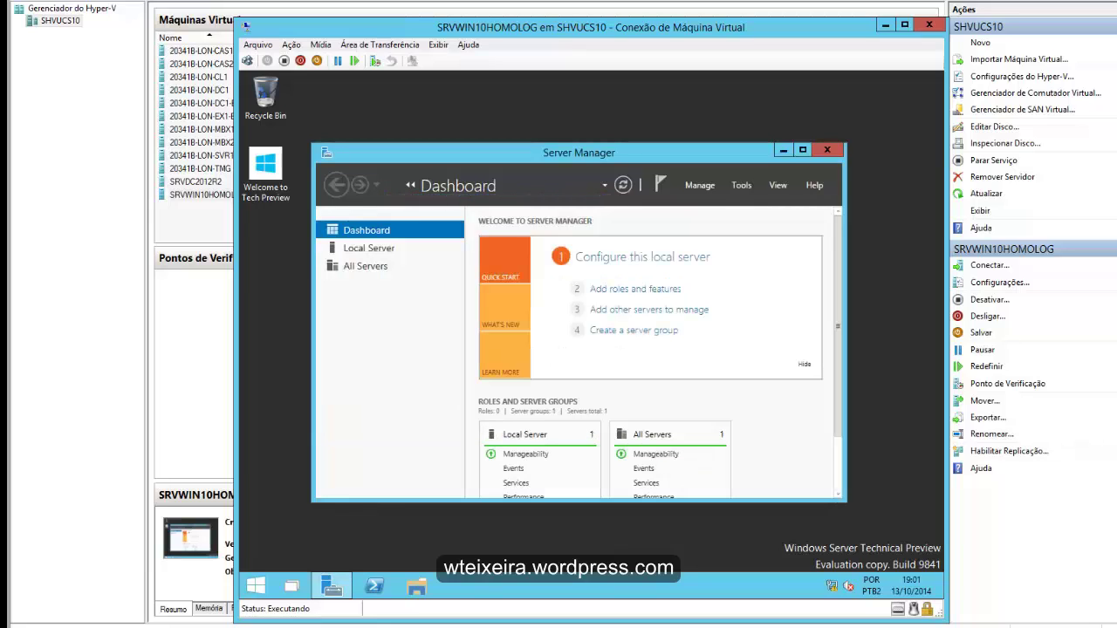
- Maximize Server Manager and verify Start now opens the full-screen Start screen
{"action": "left_click", "coordinate": [802, 150]}
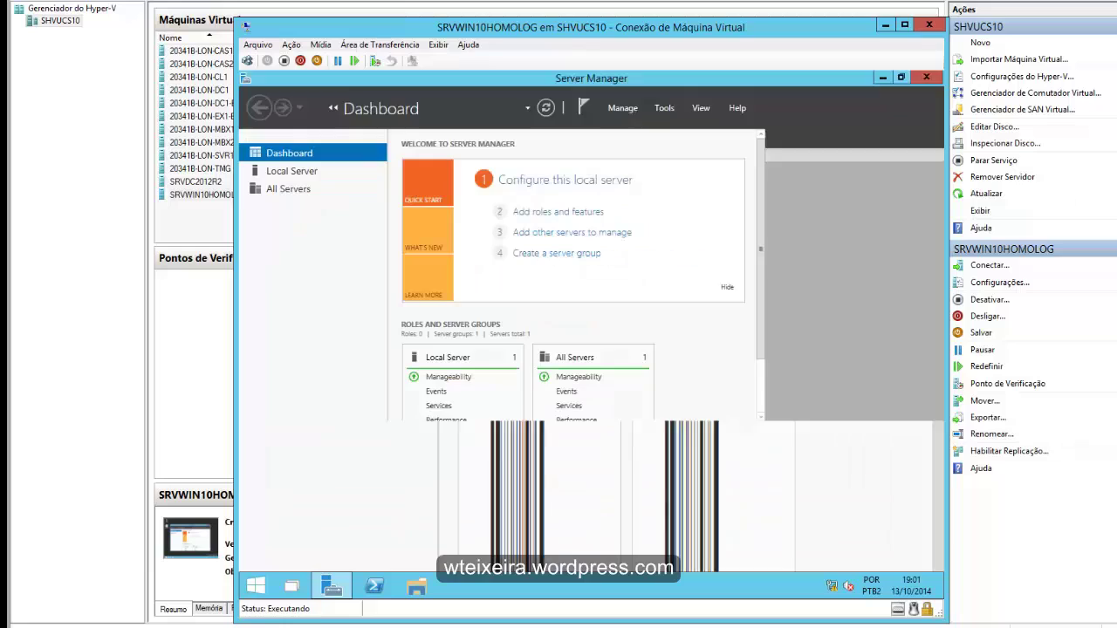
{"action": "left_click", "coordinate": [256, 585]}
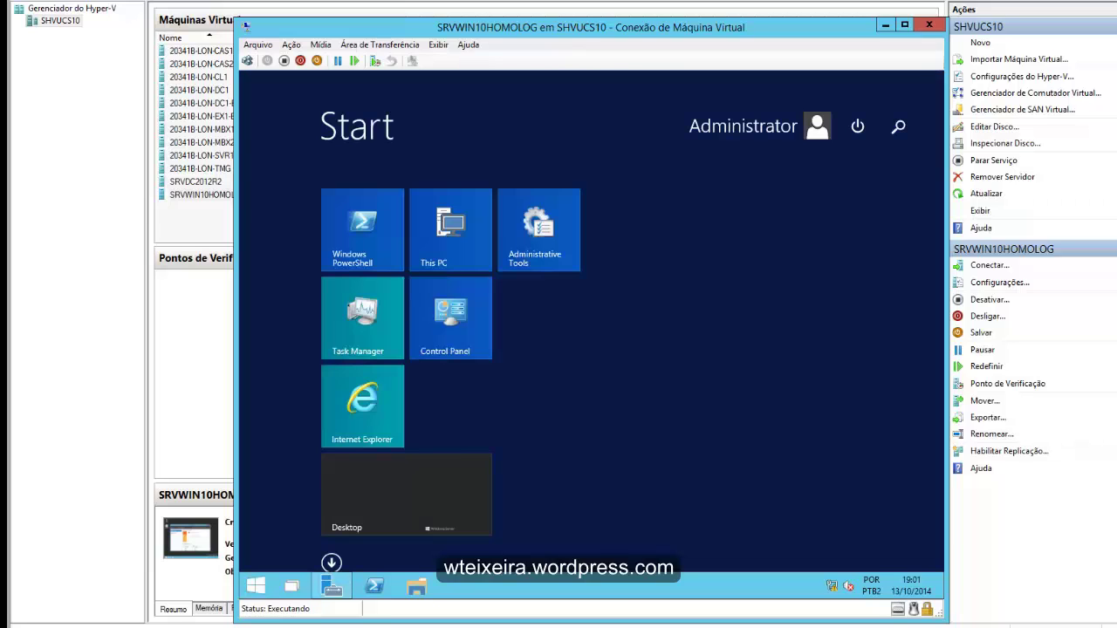
{"action": "key", "text": "Escape"}
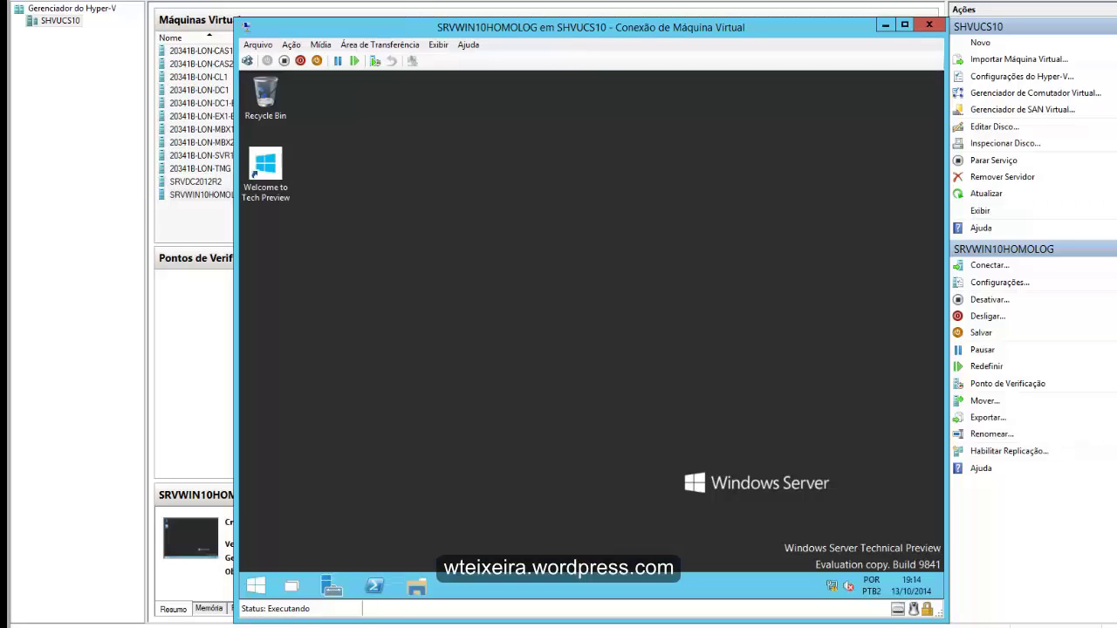
- Read the 'Como usar o Windows Technical Preview' guide from the Welcome page, then minimize IE
{"action": "double_click", "coordinate": [266, 166]}
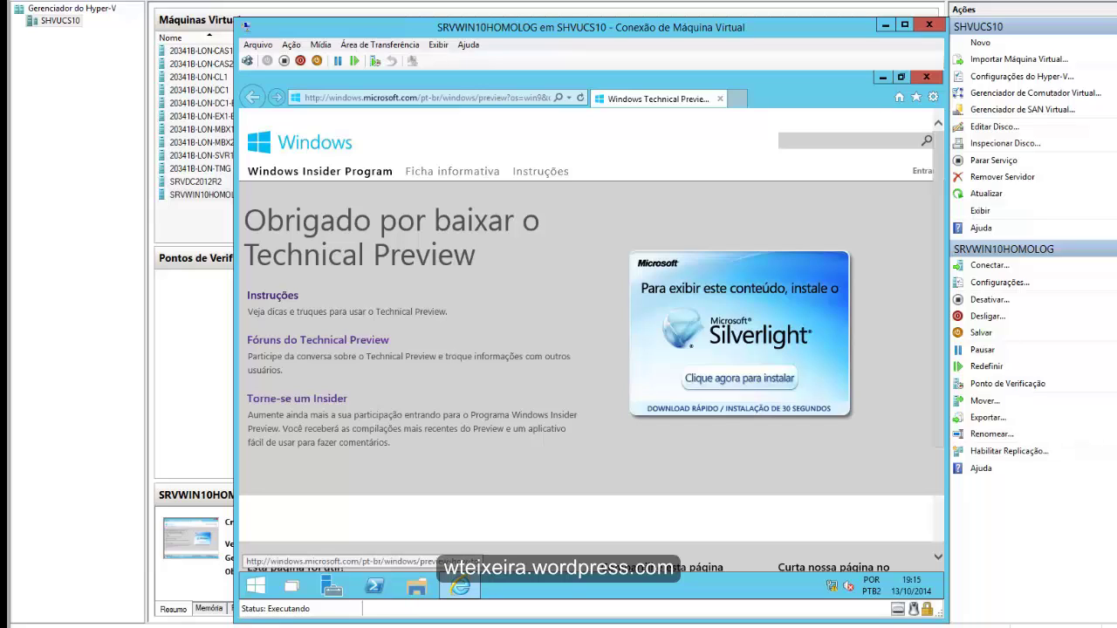
{"action": "left_click", "coordinate": [272, 296]}
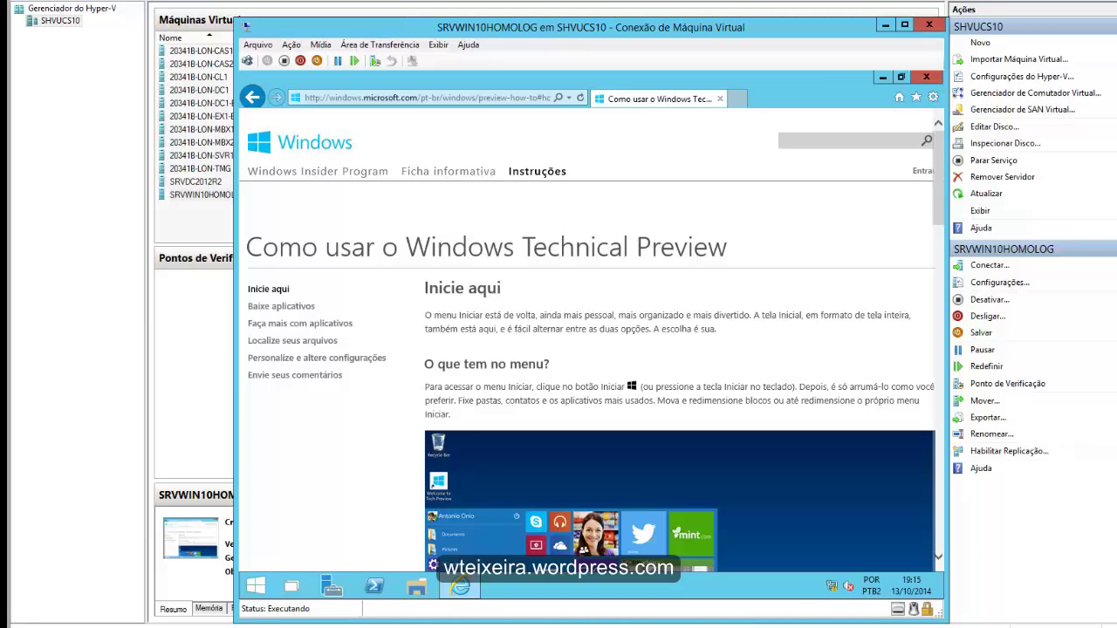
{"action": "scroll", "coordinate": [592, 340], "scroll_direction": "down", "scroll_amount": 3}
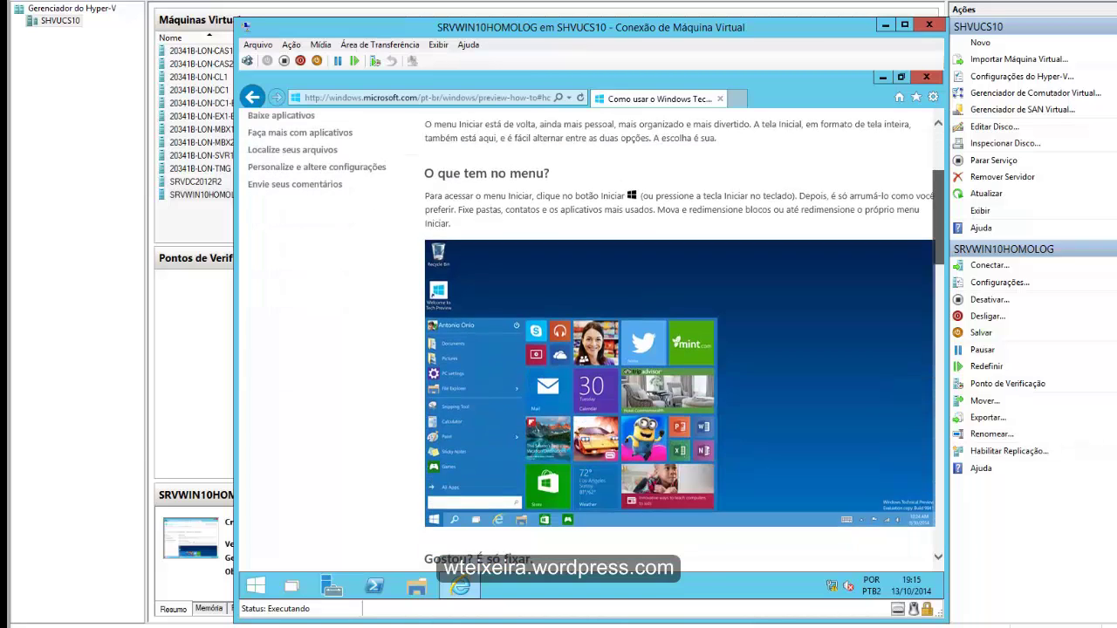
{"action": "scroll", "coordinate": [592, 341], "scroll_direction": "down", "scroll_amount": 3}
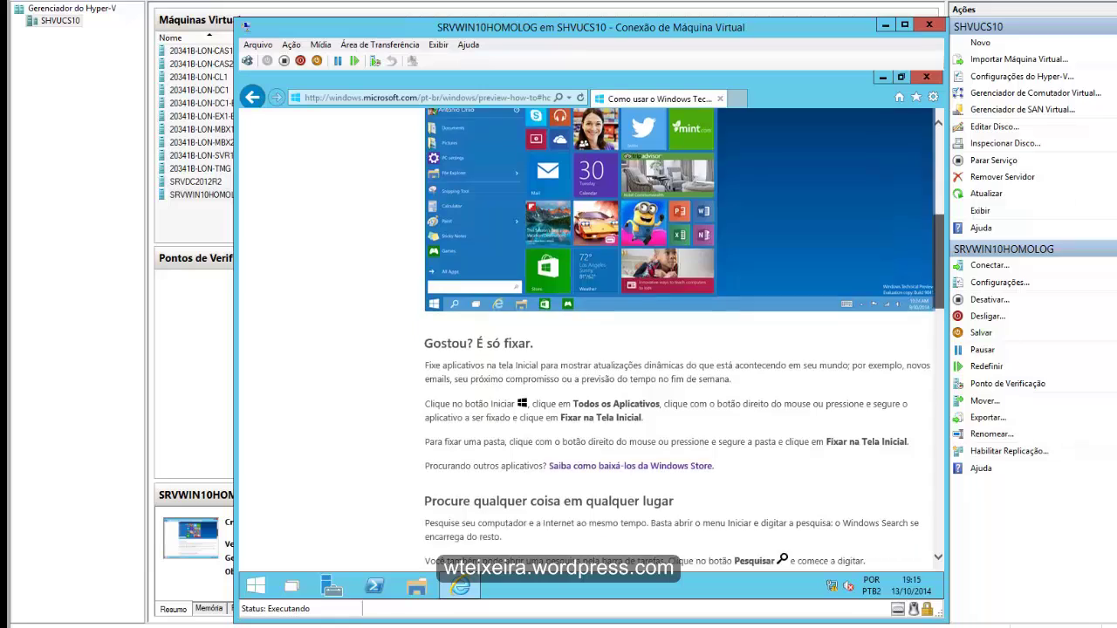
{"action": "scroll", "coordinate": [684, 341], "scroll_direction": "down", "scroll_amount": 10}
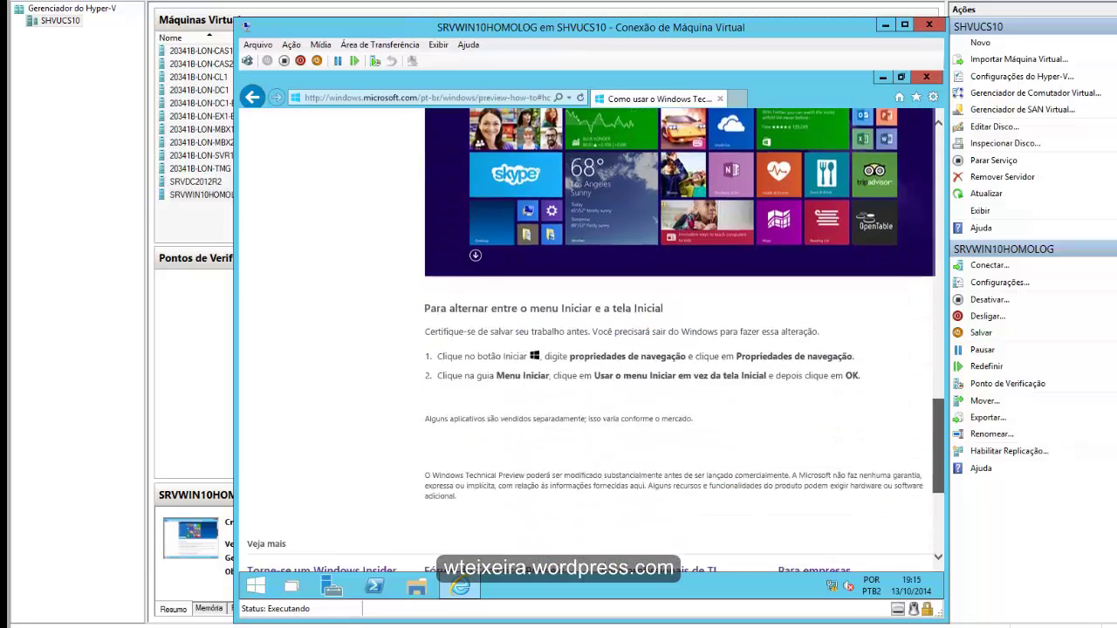
{"action": "scroll", "coordinate": [684, 341], "scroll_direction": "up", "scroll_amount": 15}
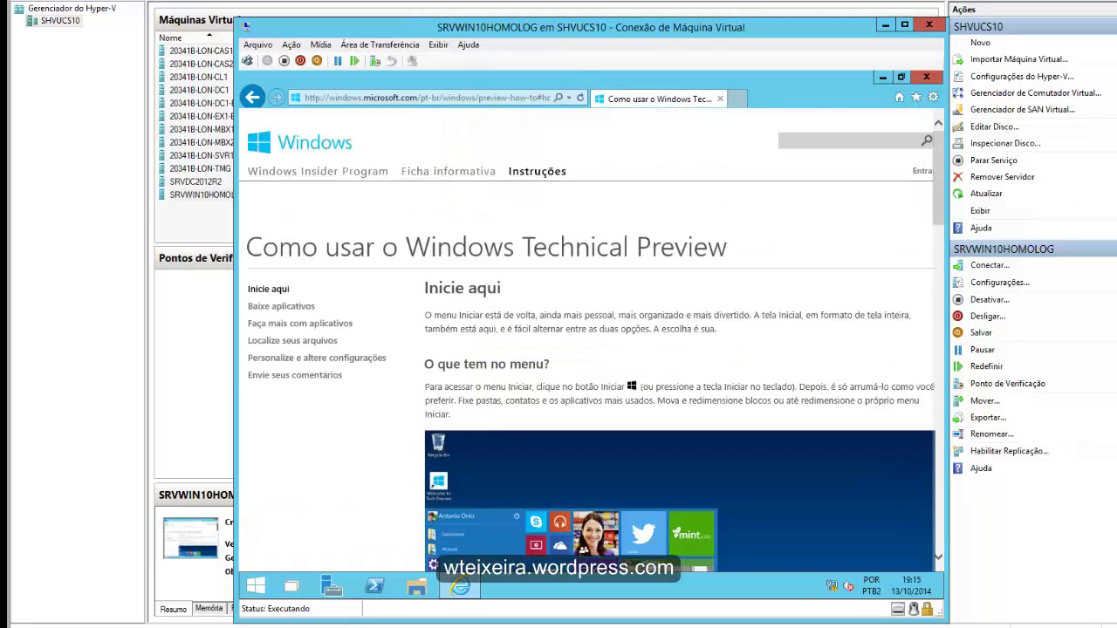
{"action": "left_click", "coordinate": [882, 77]}
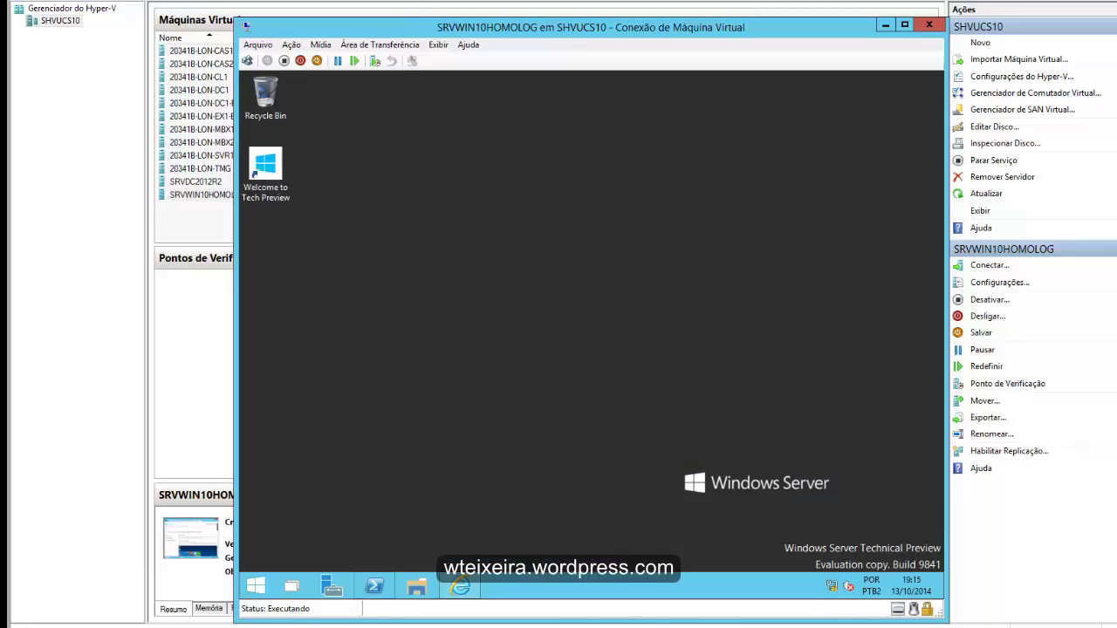
- Step through Add Roles and Features to the Server Roles list, scroll it, then cancel
{"action": "left_click", "coordinate": [333, 586]}
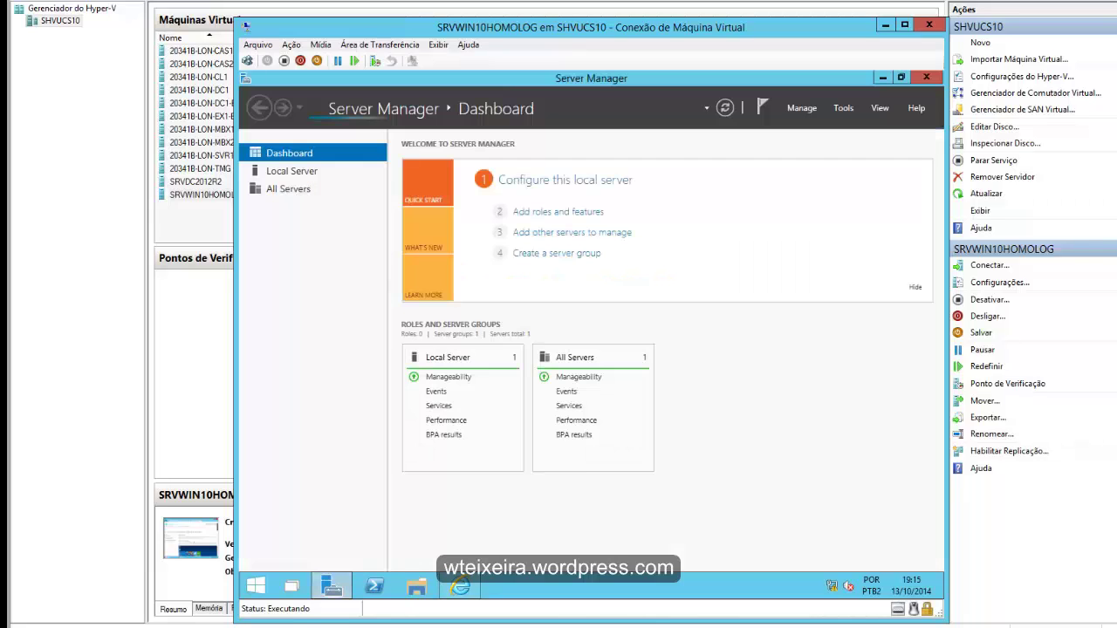
{"action": "left_click", "coordinate": [801, 107]}
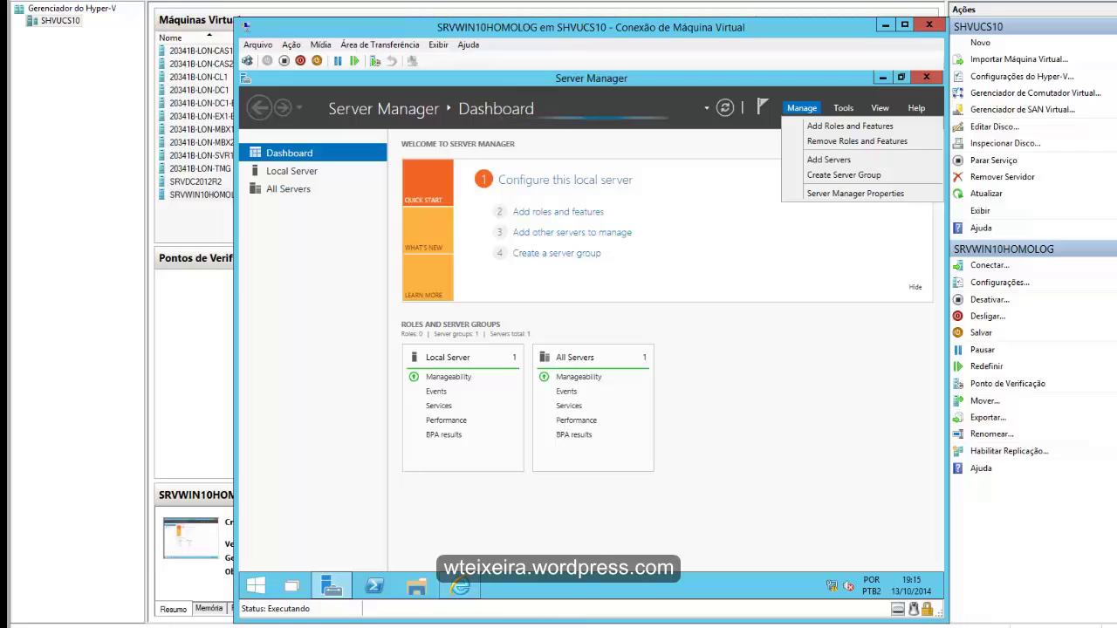
{"action": "left_click", "coordinate": [802, 108]}
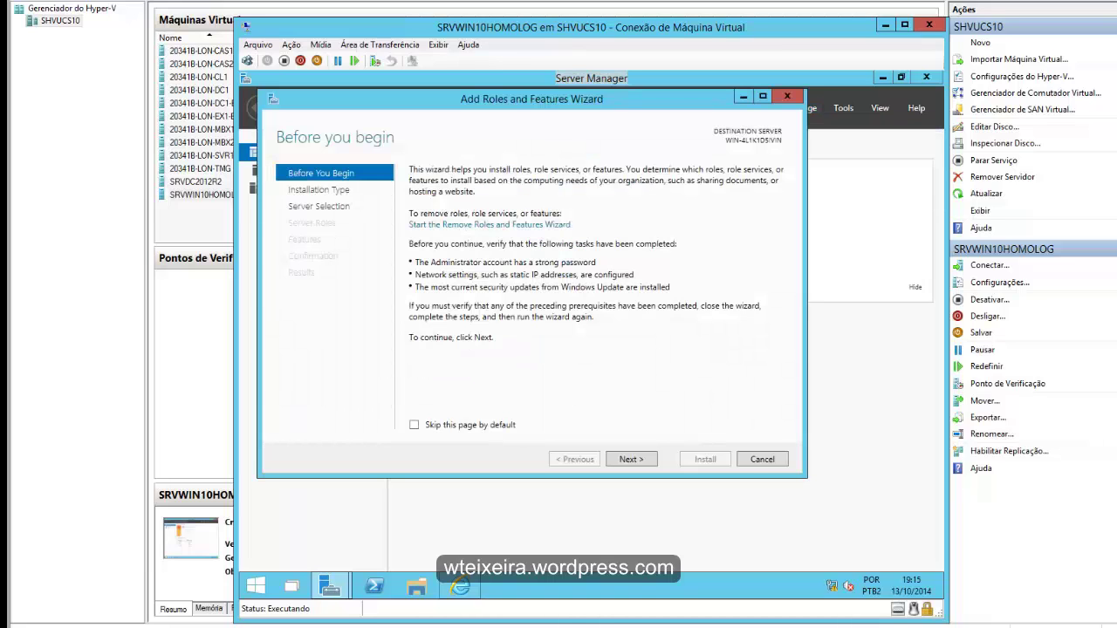
{"action": "left_click", "coordinate": [631, 459]}
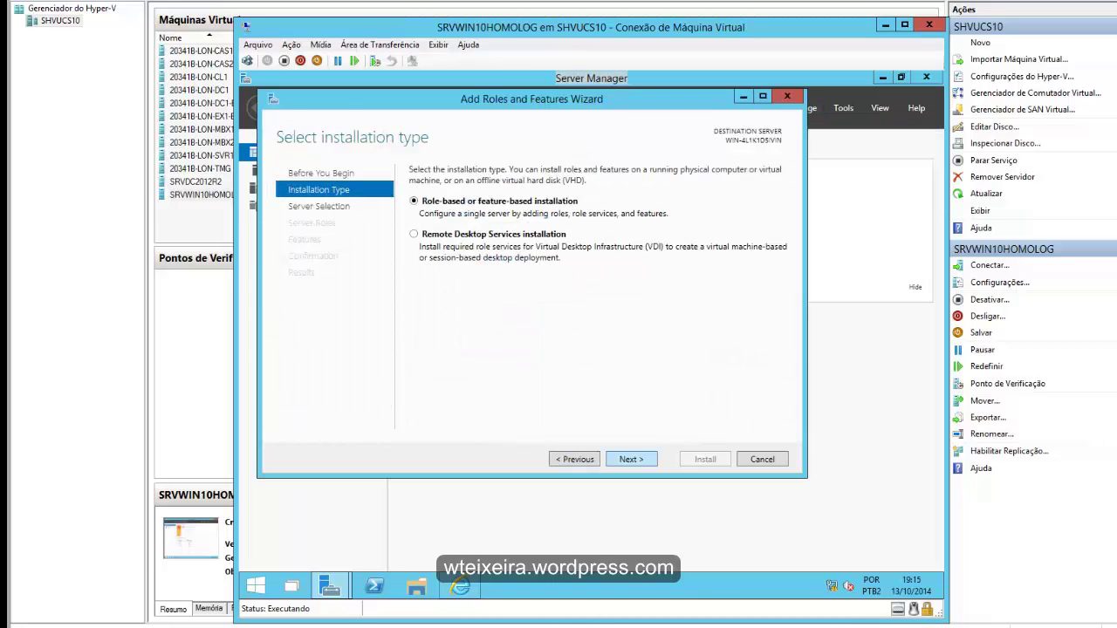
{"action": "left_click", "coordinate": [631, 459]}
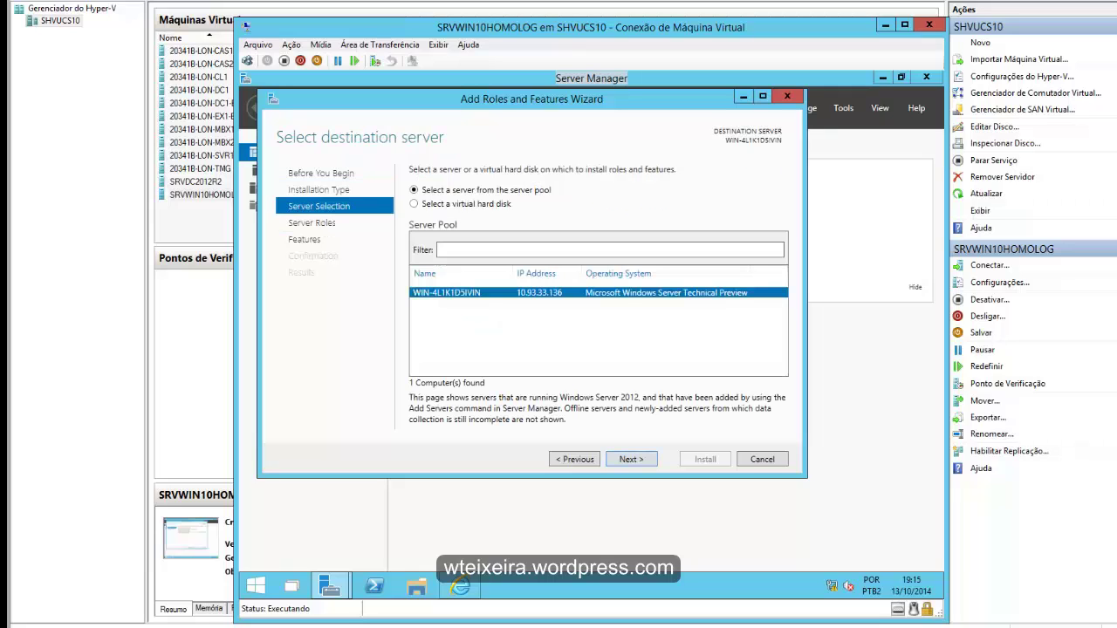
{"action": "left_click", "coordinate": [631, 459]}
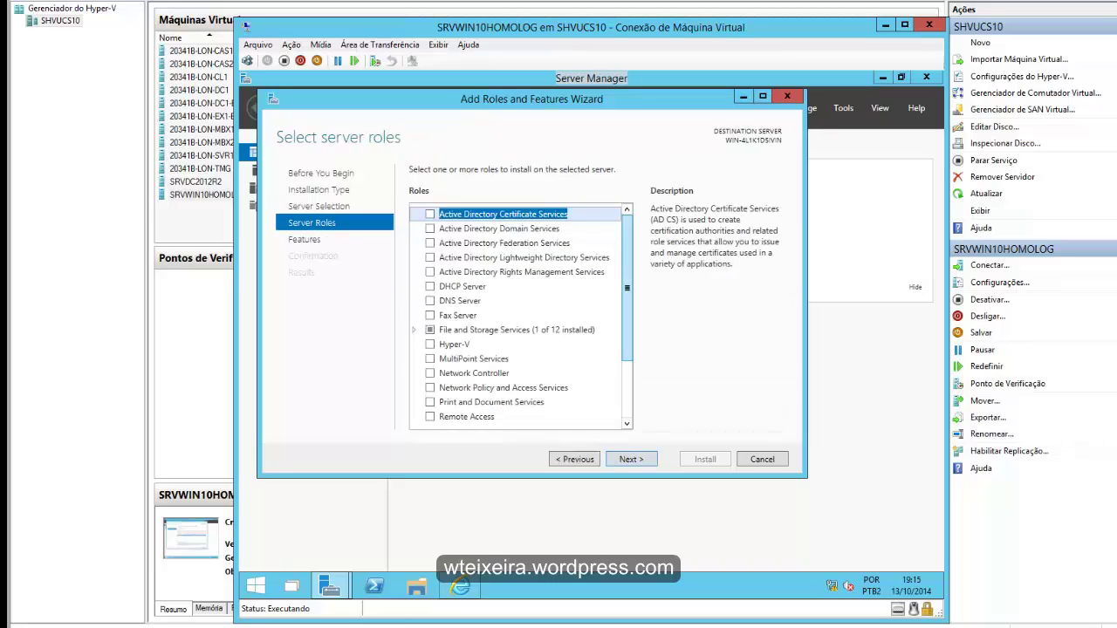
{"action": "left_click_drag", "start_coordinate": [626, 288], "coordinate": [627, 343]}
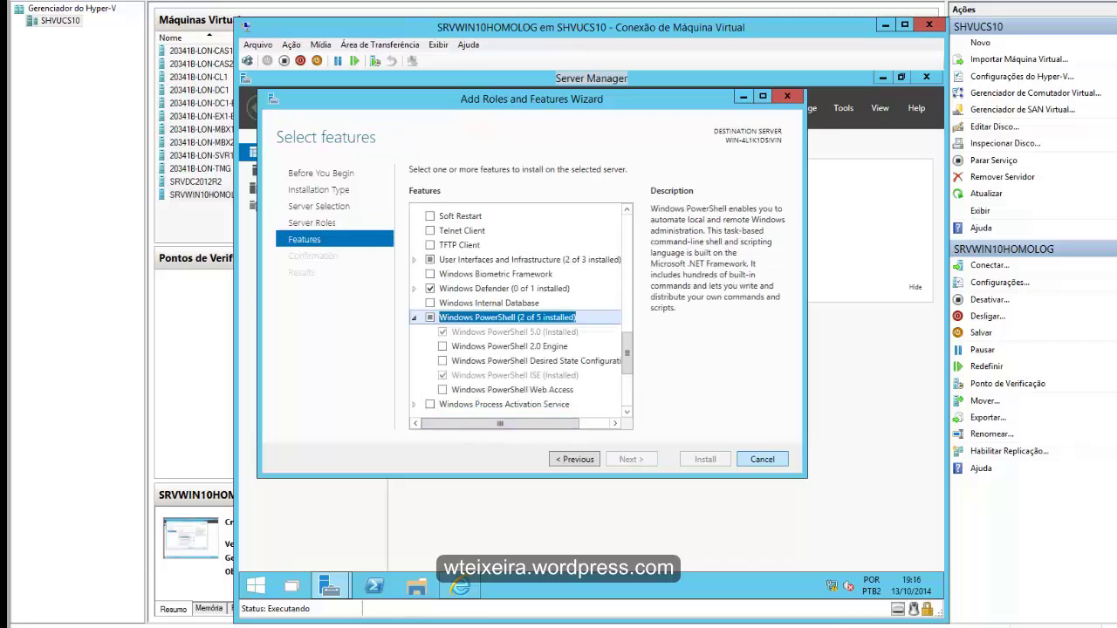
{"action": "left_click", "coordinate": [762, 459]}
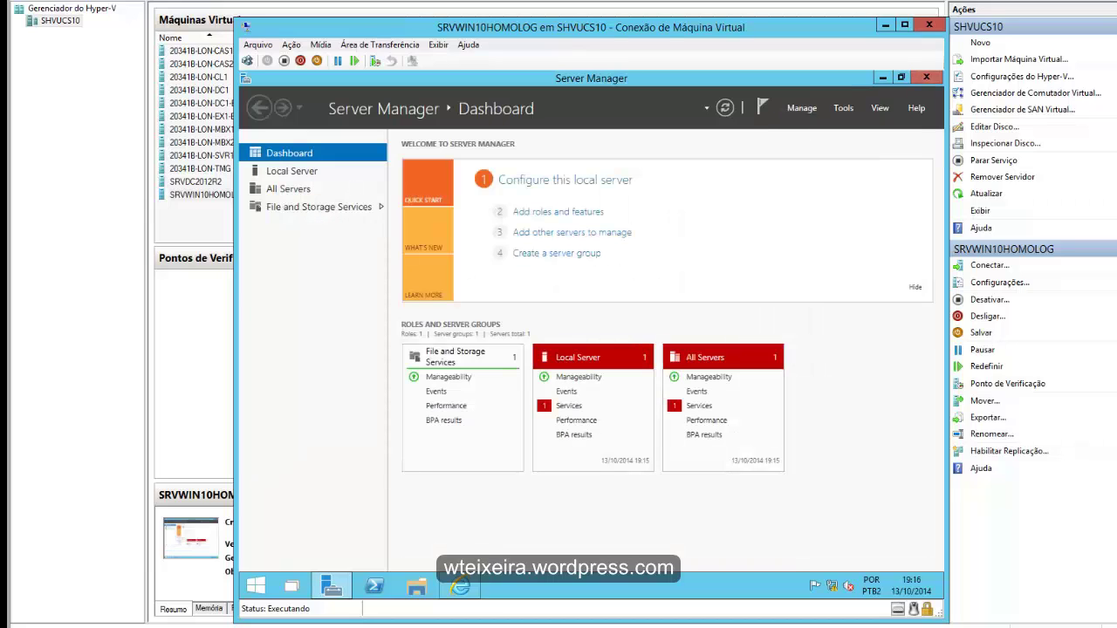
- Search the Start screen for 'power' and launch Windows PowerShell ISE
{"action": "left_click", "coordinate": [256, 585]}
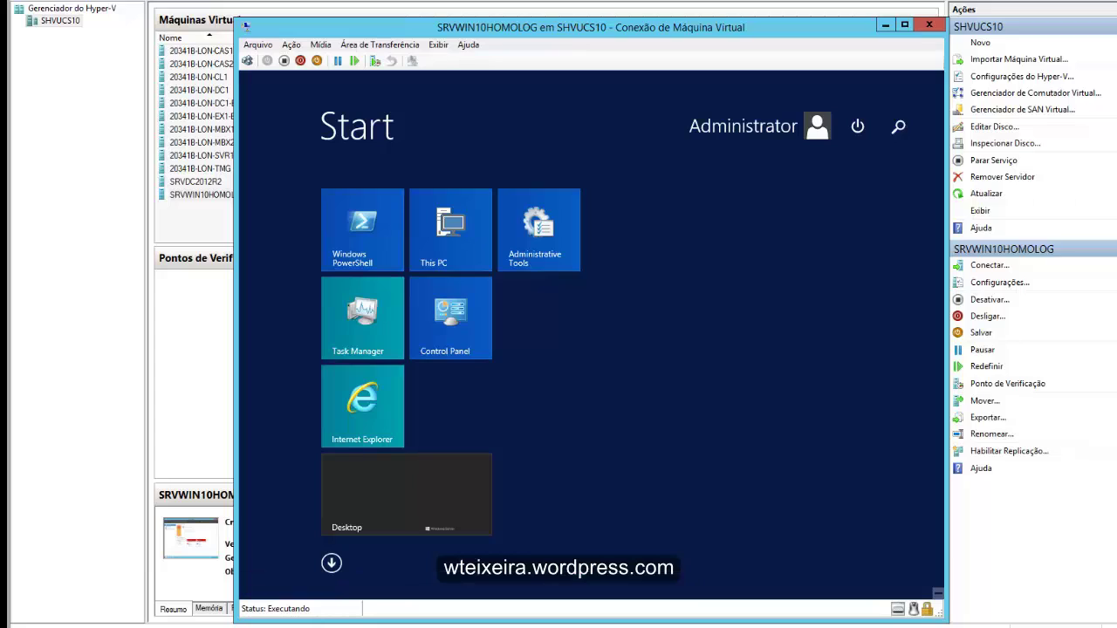
{"action": "type", "text": "pow"}
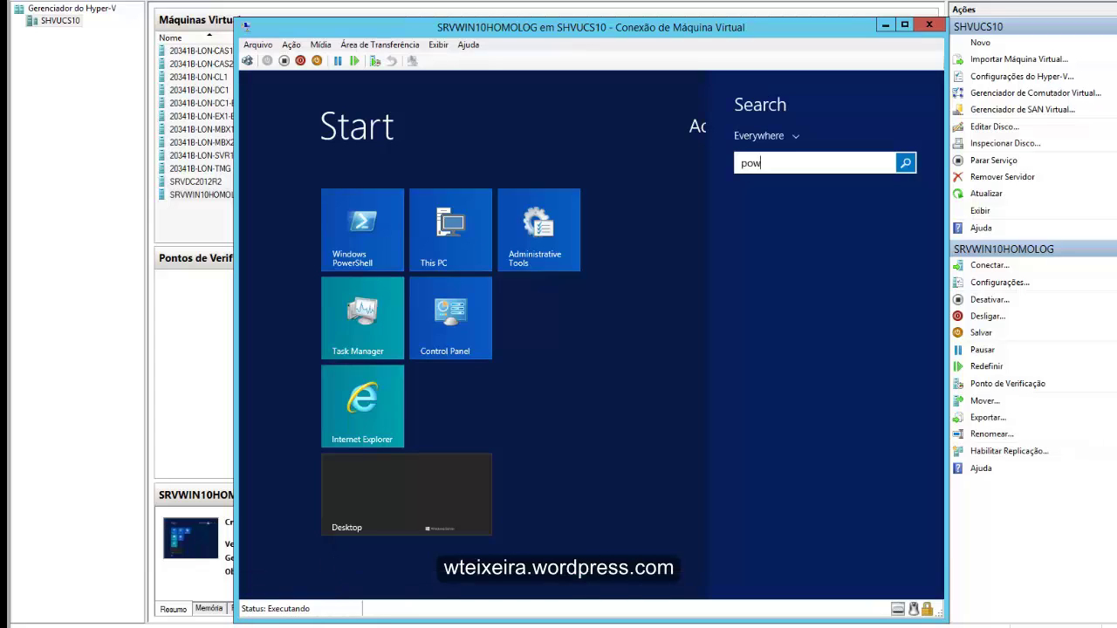
{"action": "type", "text": "erShell"}
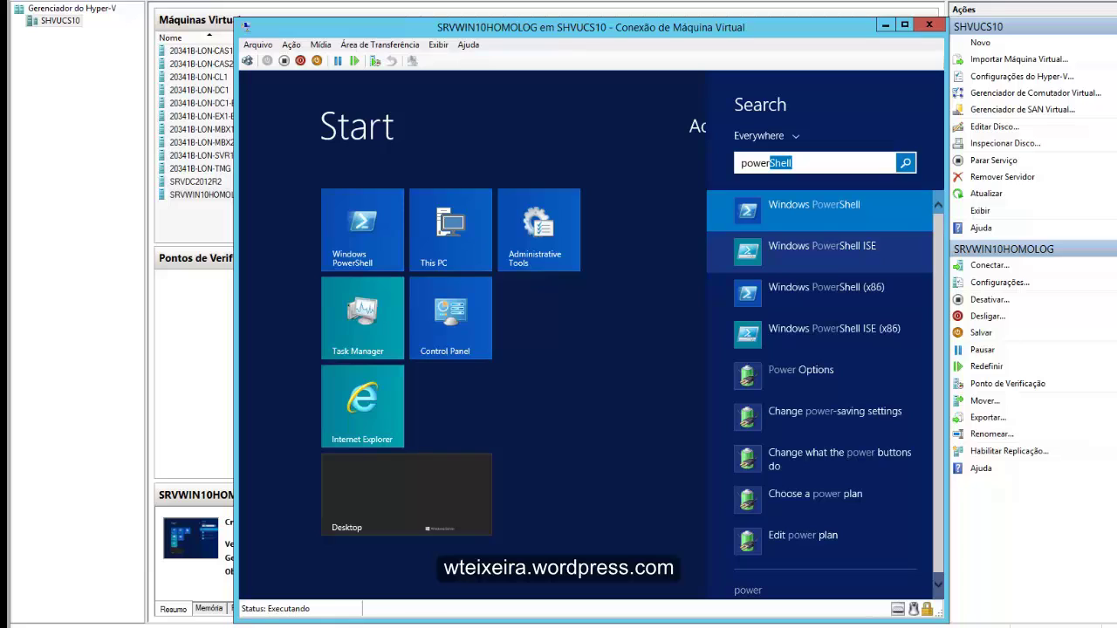
{"action": "key", "text": "Return"}
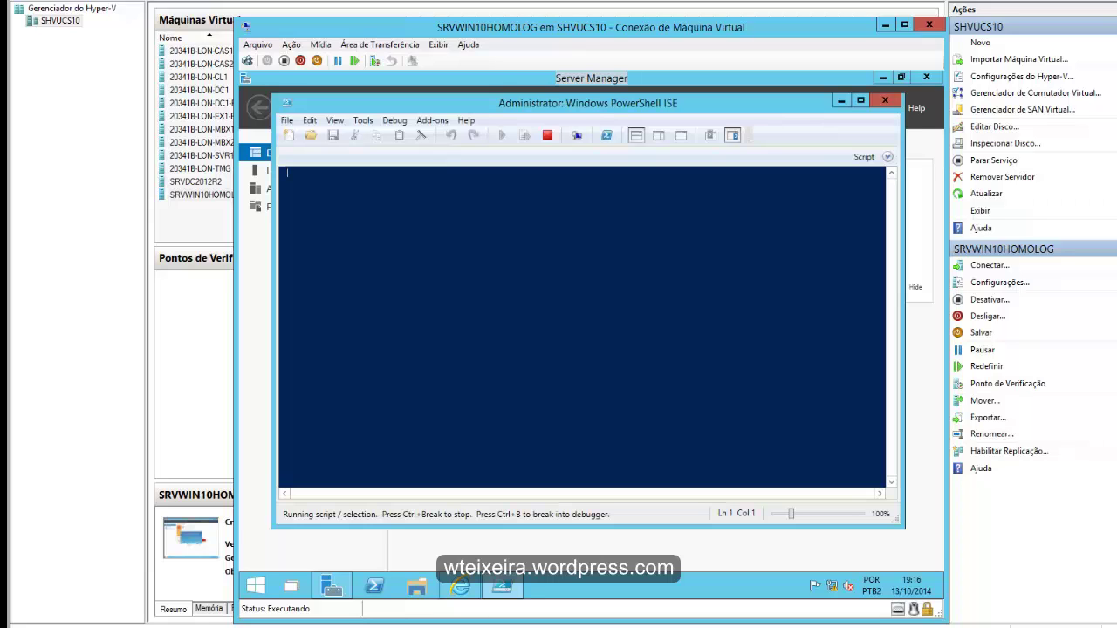
- Open the Windows PowerShell ISE online help, close all its IE tabs, then exit the ISE
{"action": "key", "text": "alt+h"}
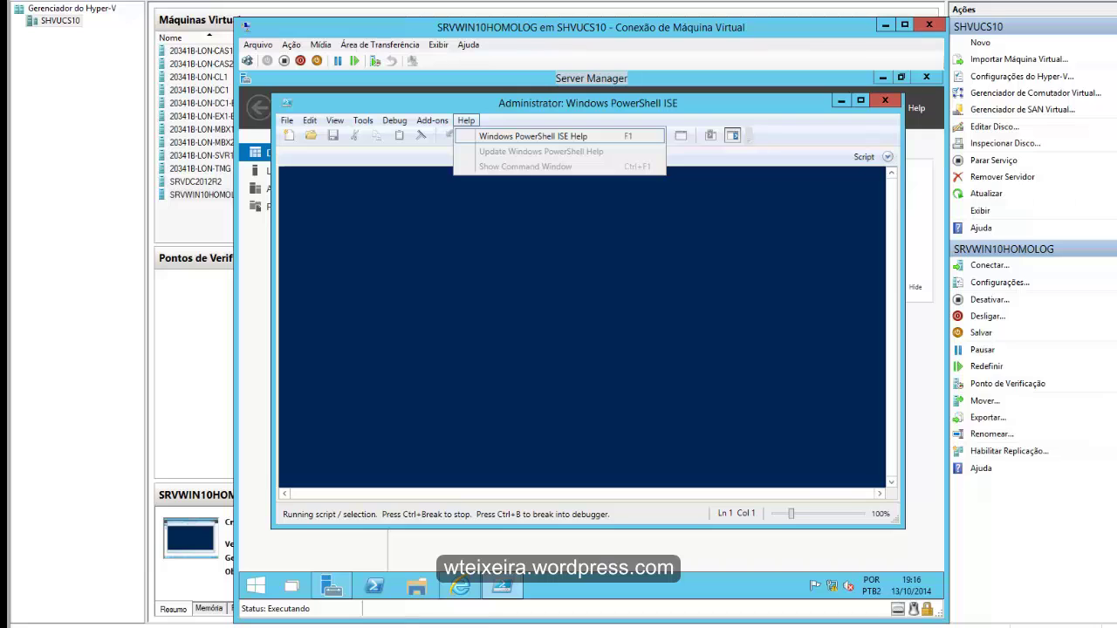
{"action": "key", "text": "Return"}
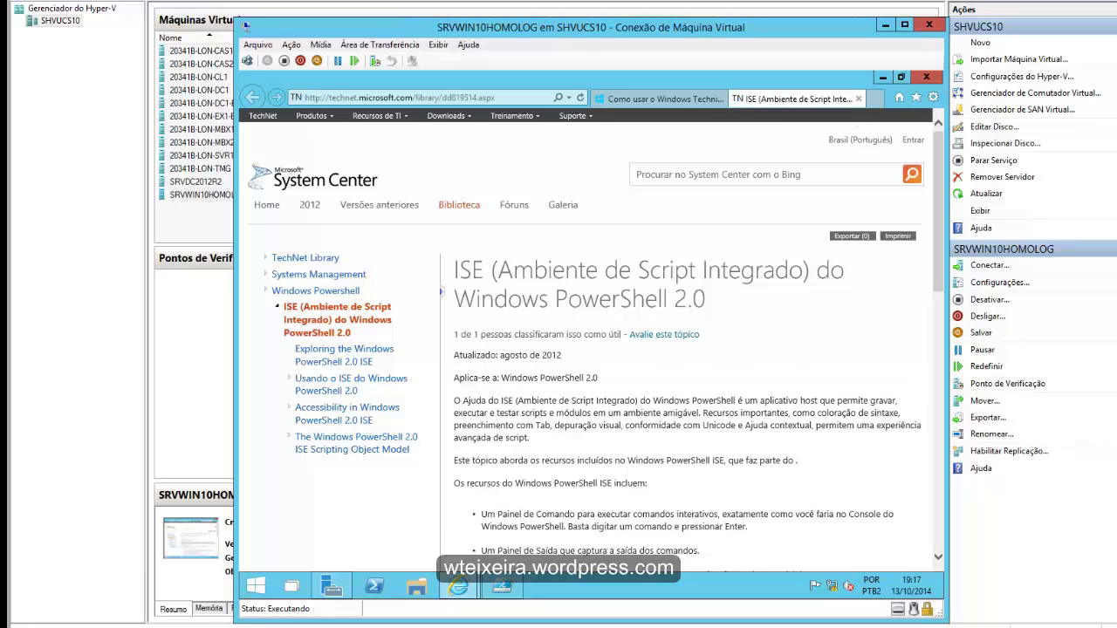
{"action": "left_click", "coordinate": [926, 77]}
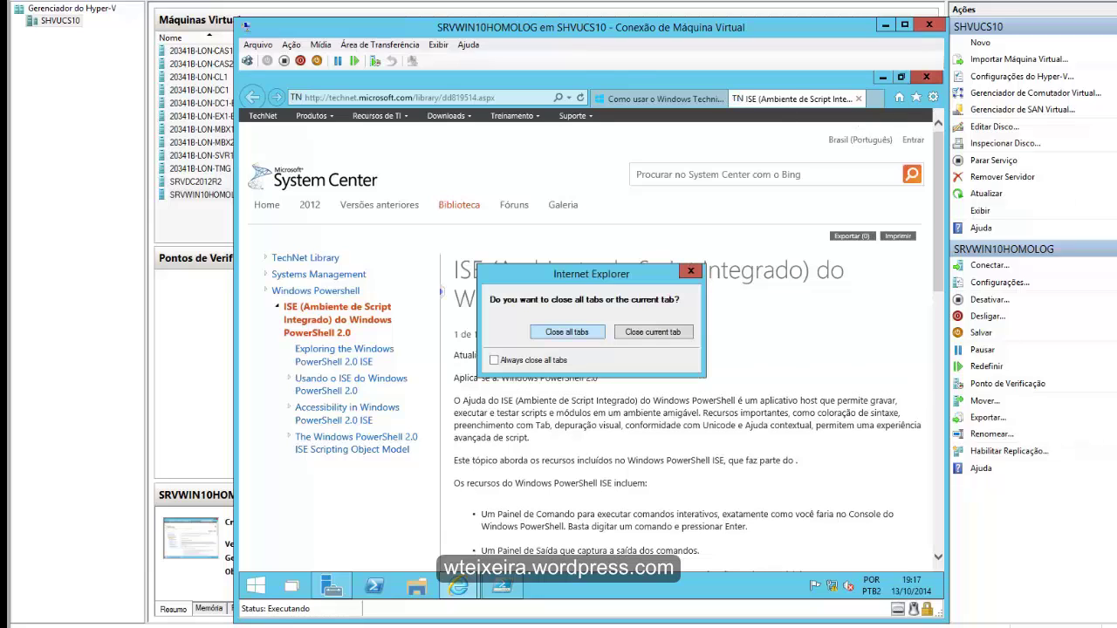
{"action": "left_click", "coordinate": [567, 332]}
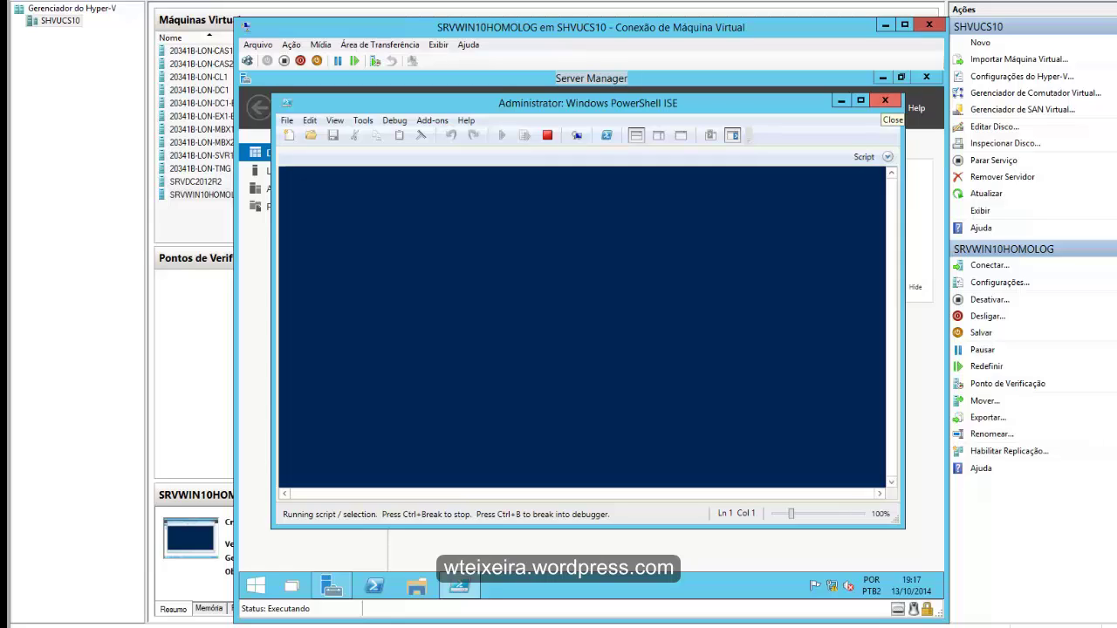
{"action": "left_click", "coordinate": [884, 101]}
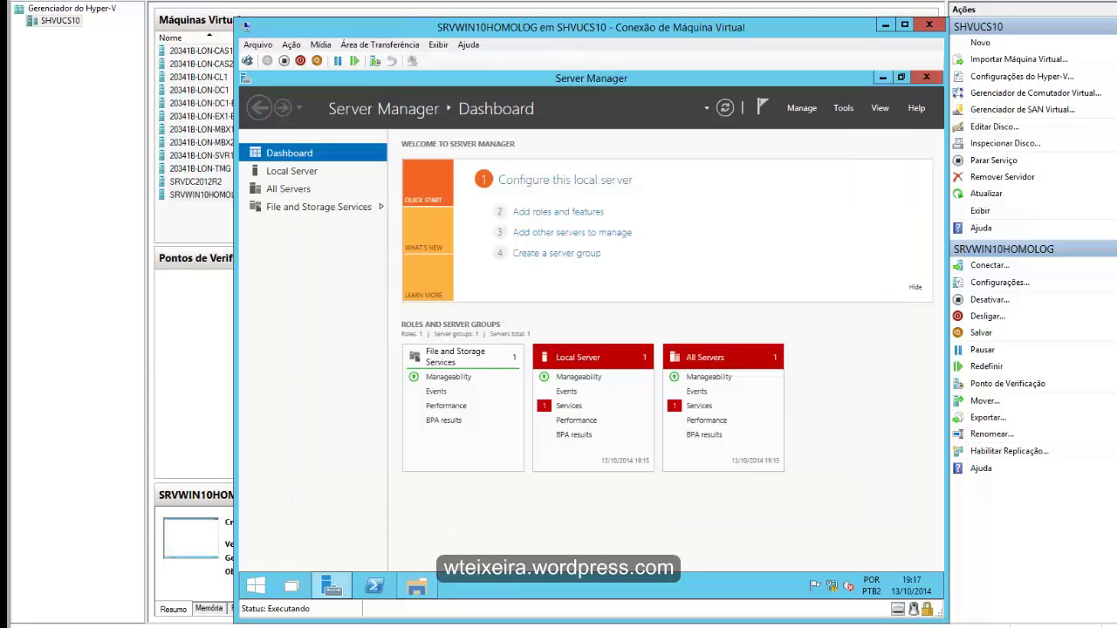
- Open Computer Management, expand Event Viewer and Local Users and Groups, then close it with Alt+F4
{"action": "left_click", "coordinate": [843, 108]}
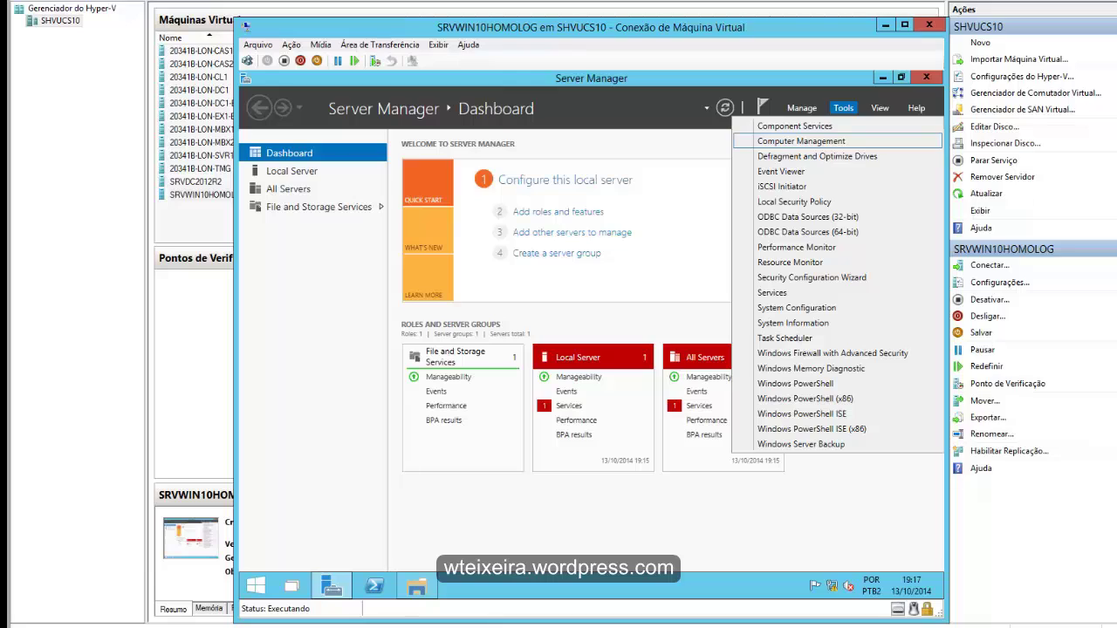
{"action": "left_click", "coordinate": [800, 140]}
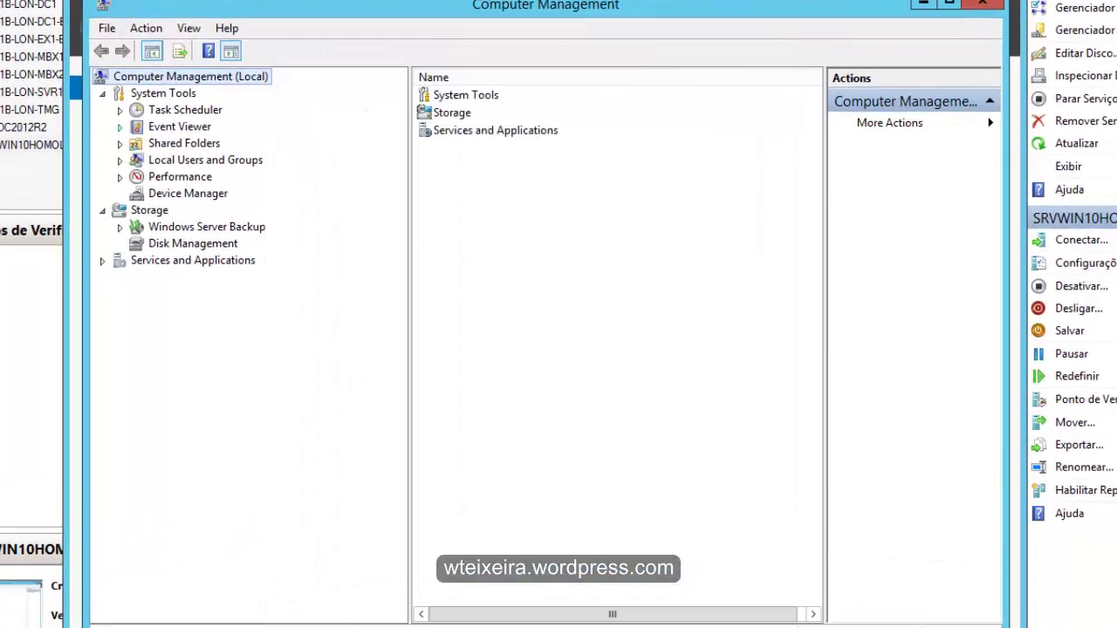
{"action": "left_click", "coordinate": [120, 127]}
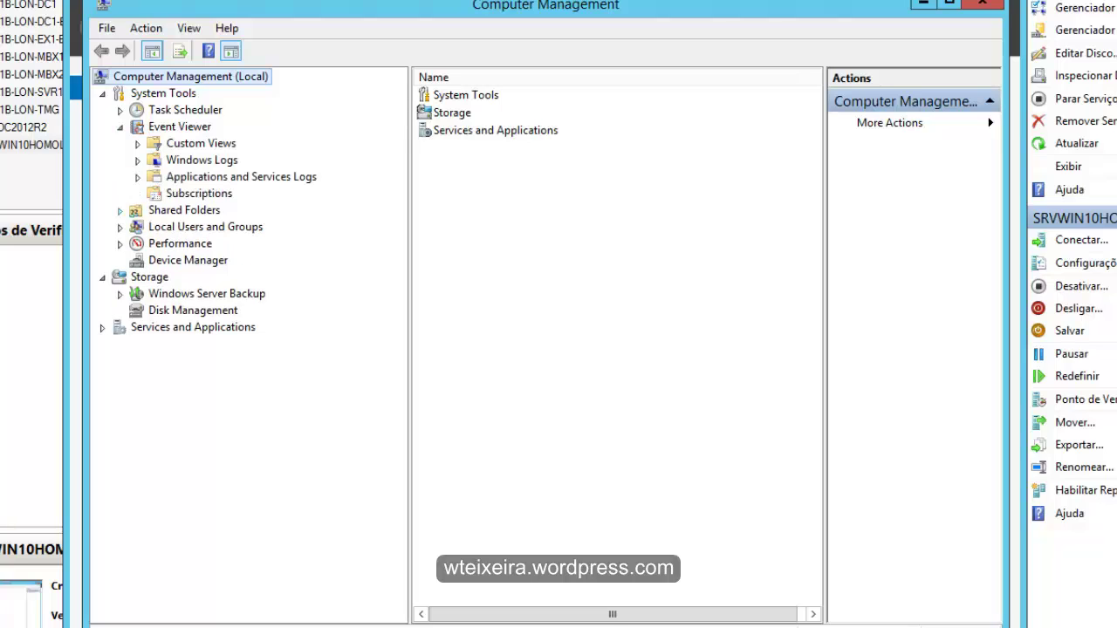
{"action": "left_click", "coordinate": [119, 227]}
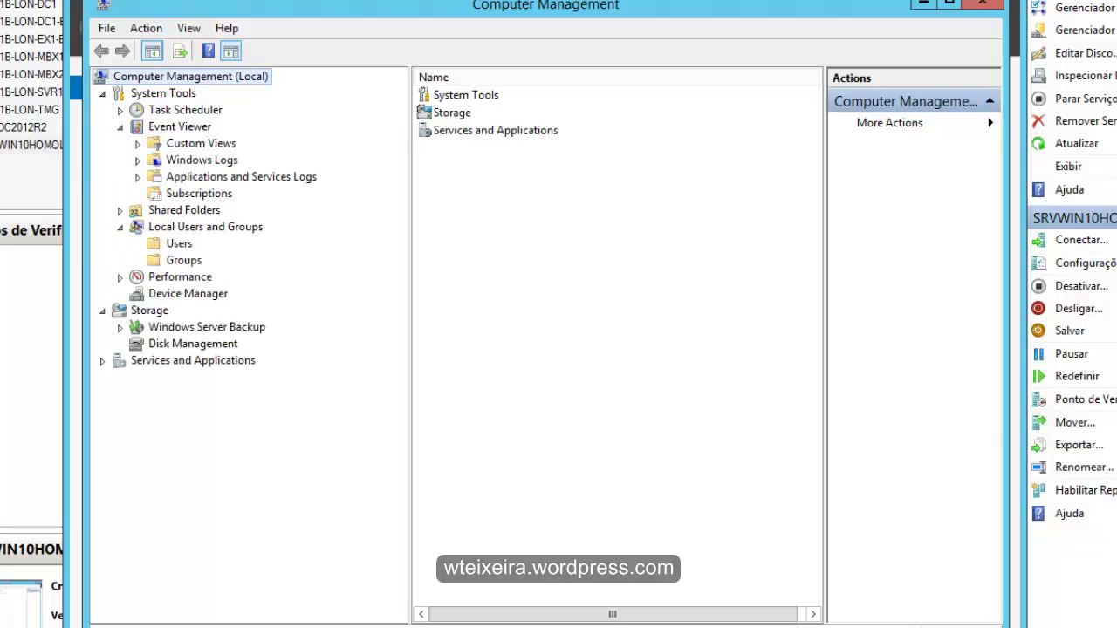
{"action": "key", "text": "alt+F4"}
{"action": "key", "text": "alt+F4"}
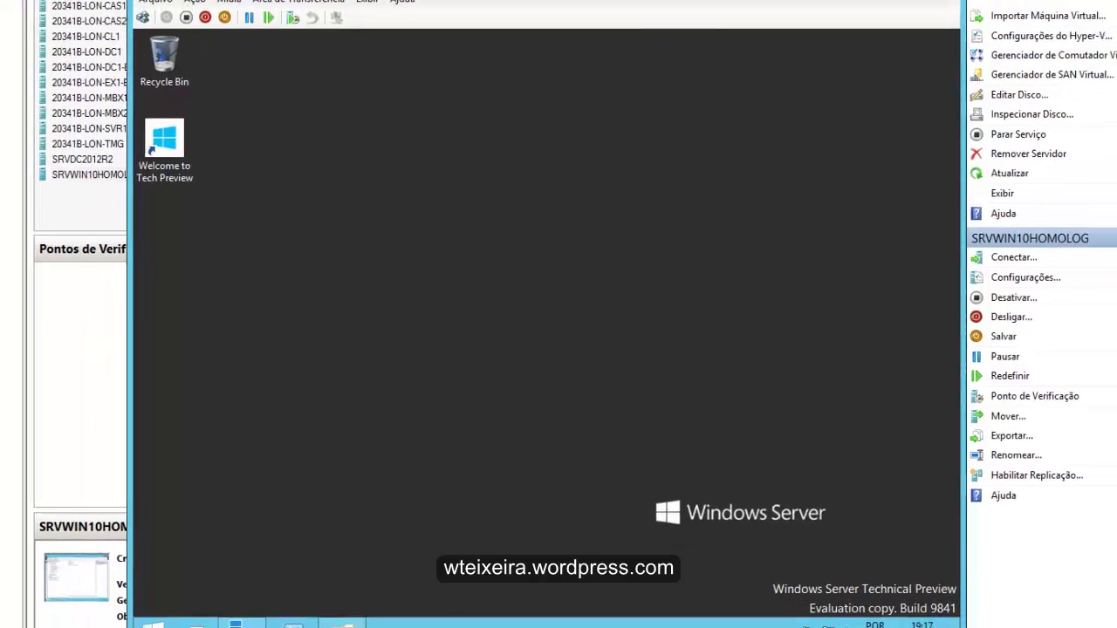